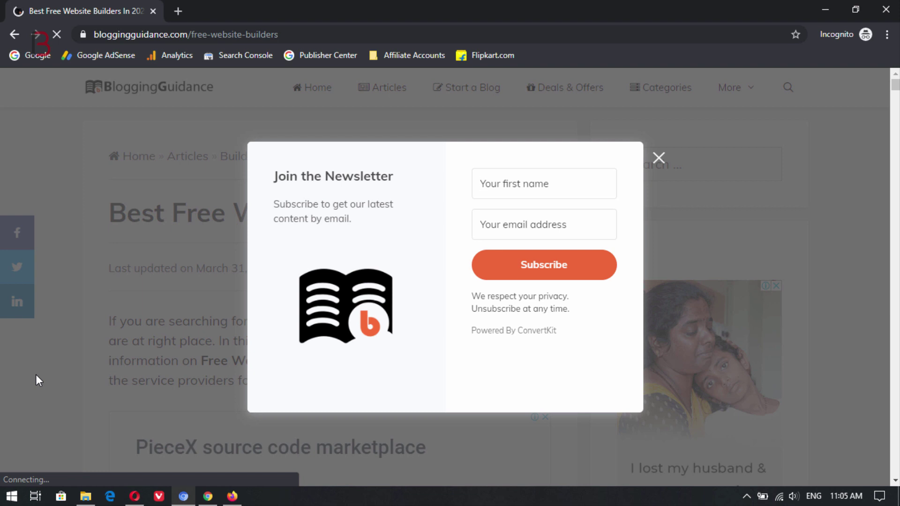
Step: Close the incognito preview, check the WordPress dashboard, and bring Opera forward
left_click(885, 9)
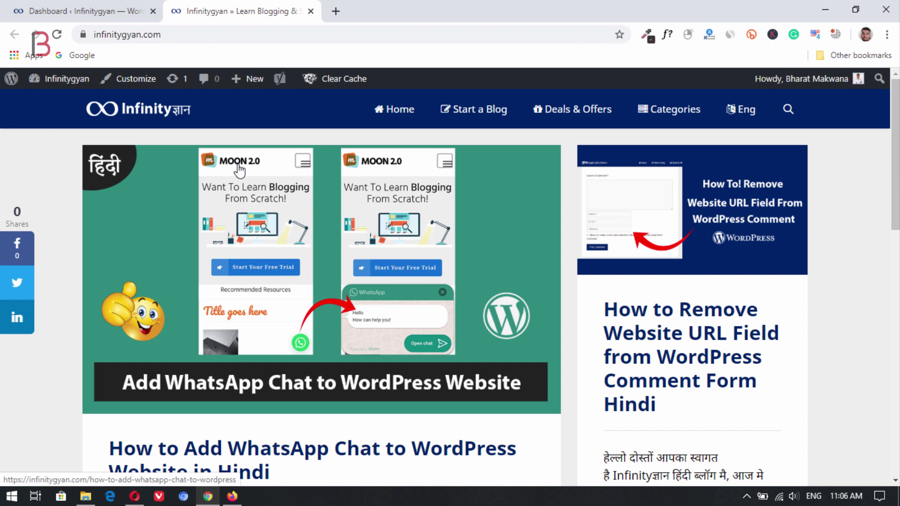
left_click(112, 21)
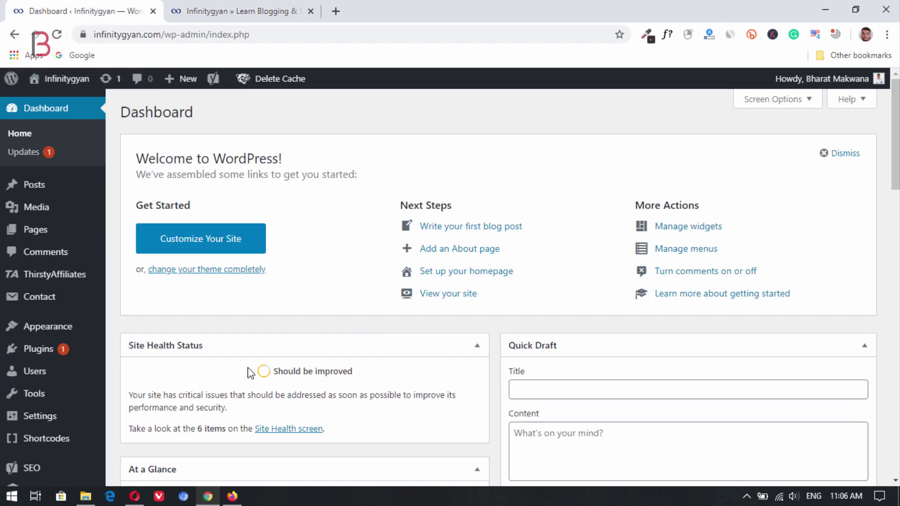
left_click(135, 495)
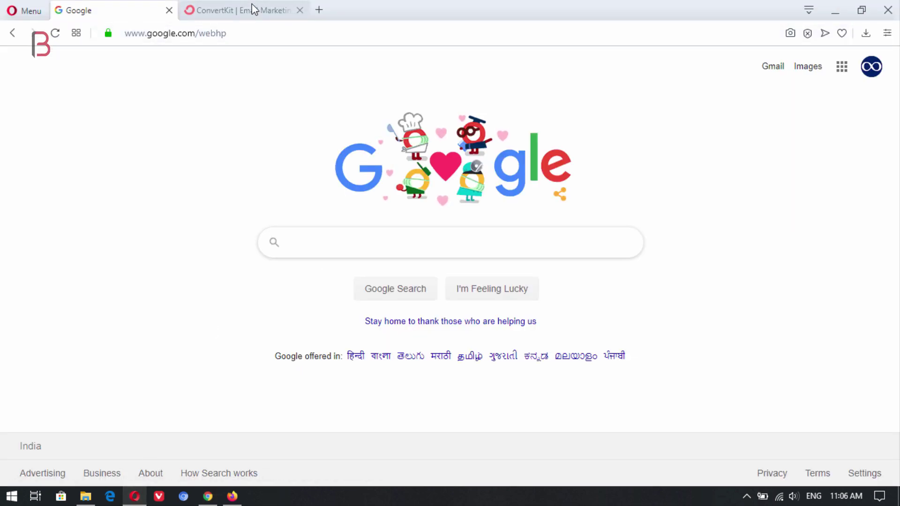
Step: On ConvertKit pricing, compare Free ($0/month) with Complete (from $29/month) and start a free account
left_click(253, 9)
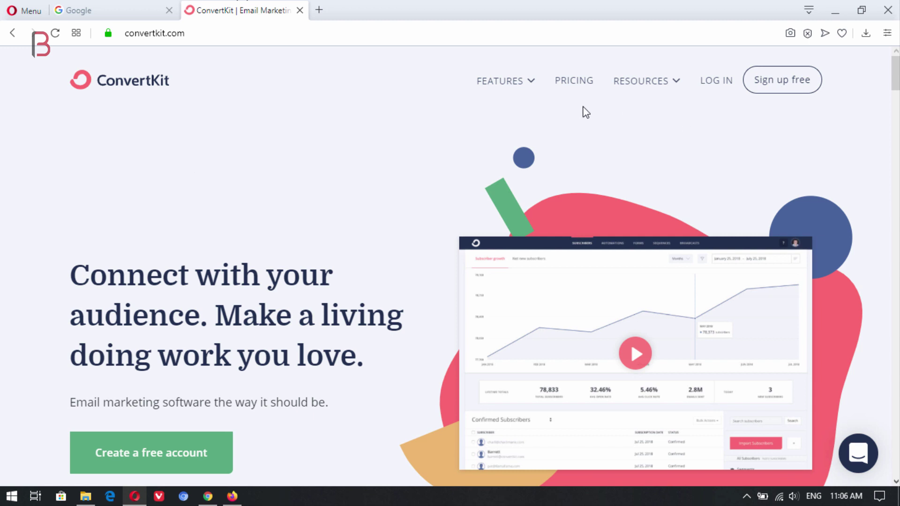
left_click(569, 87)
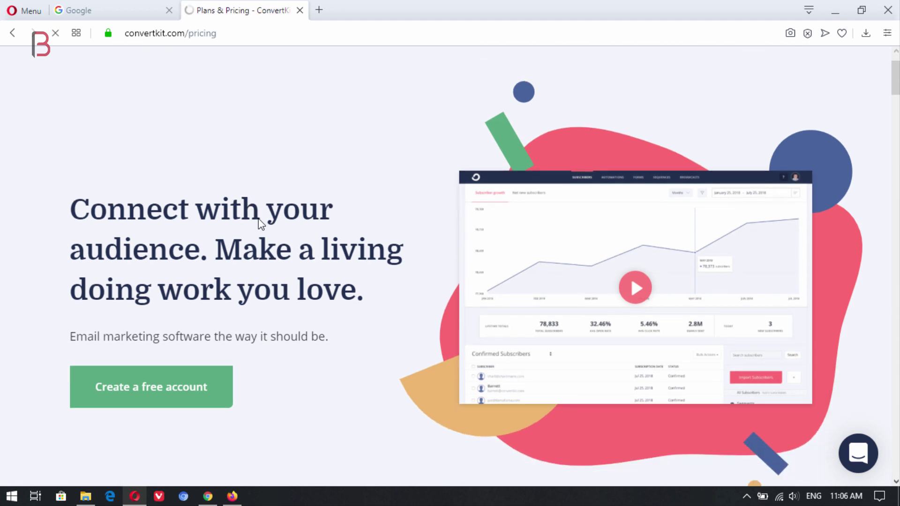
scroll(263, 225, "down", 2)
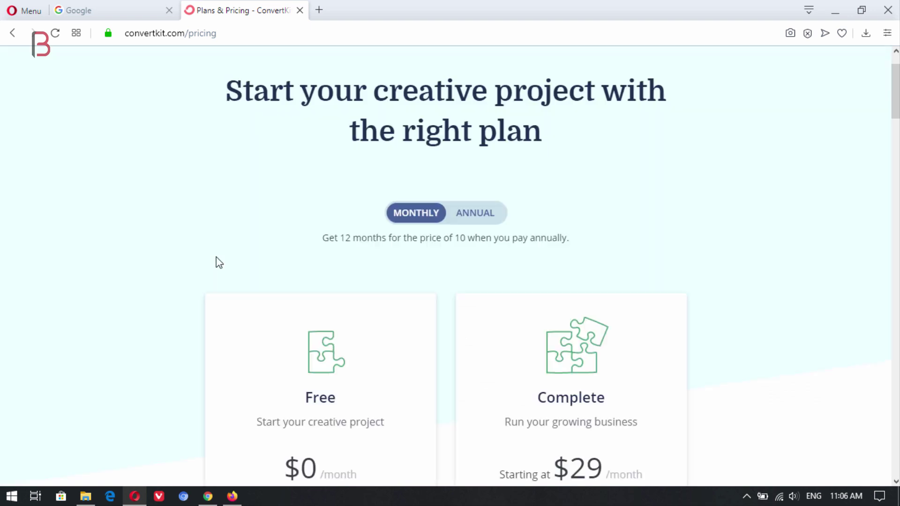
scroll(216, 256, "down", 5)
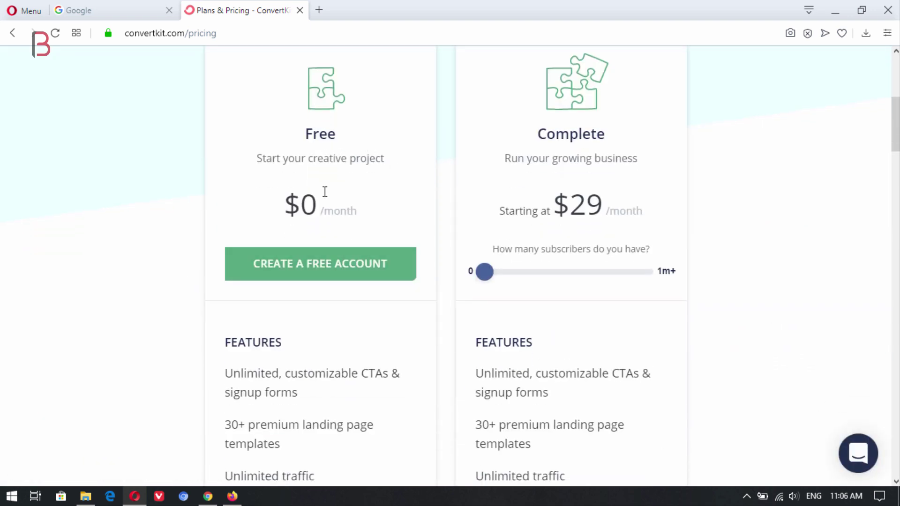
scroll(214, 164, "down", 4)
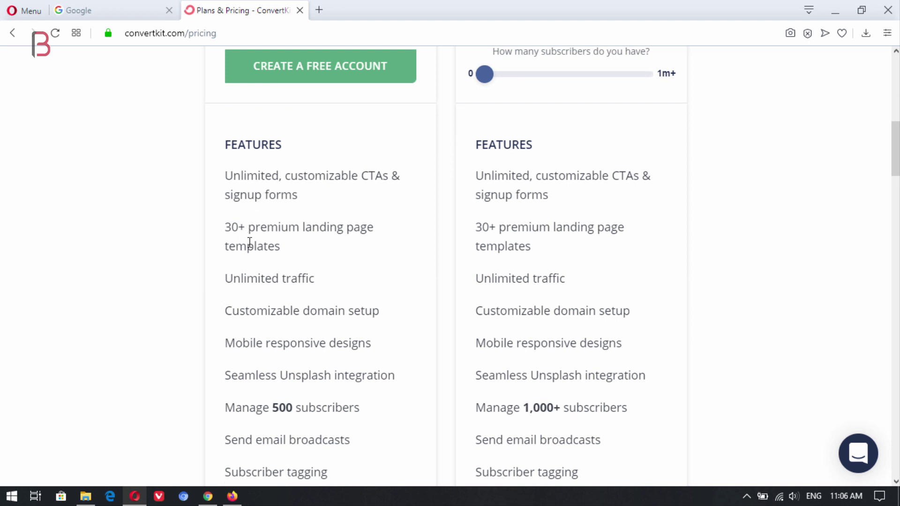
scroll(247, 246, "up", 3)
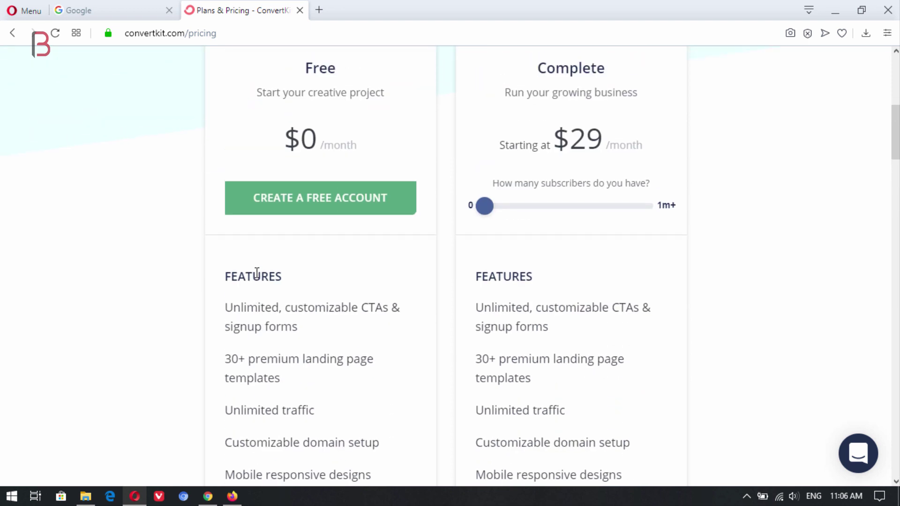
scroll(226, 275, "up", 7)
scroll(173, 181, "down", 7)
scroll(166, 241, "up", 7)
scroll(177, 245, "down", 5)
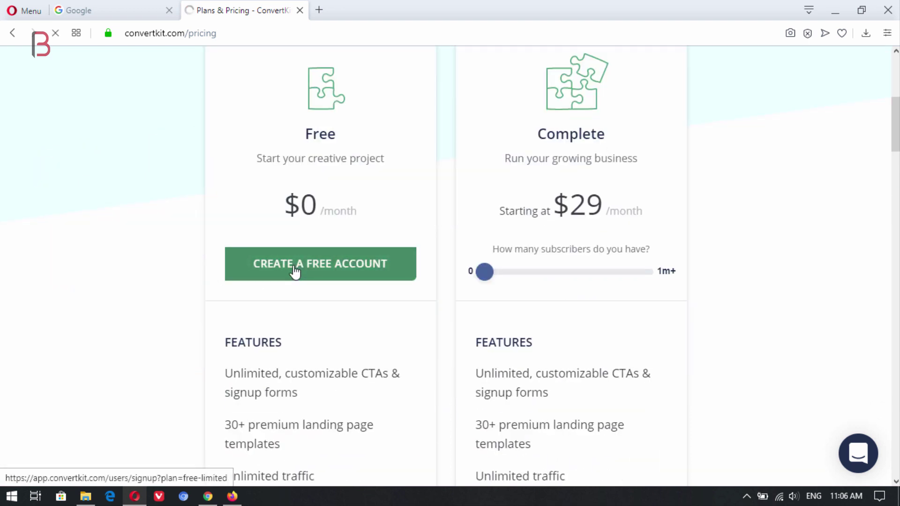
left_click(302, 271)
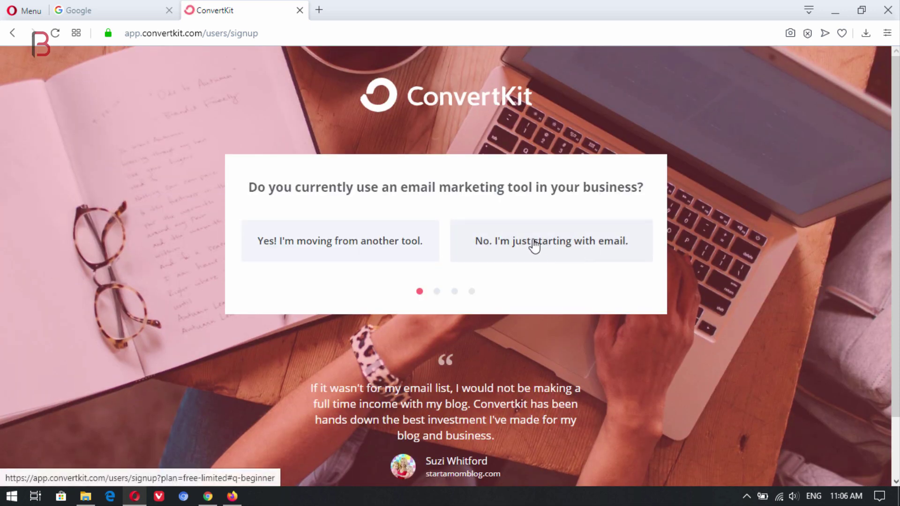
Step: Answer the signup questions: just starting with email, have a website, built on WordPress
left_click(532, 245)
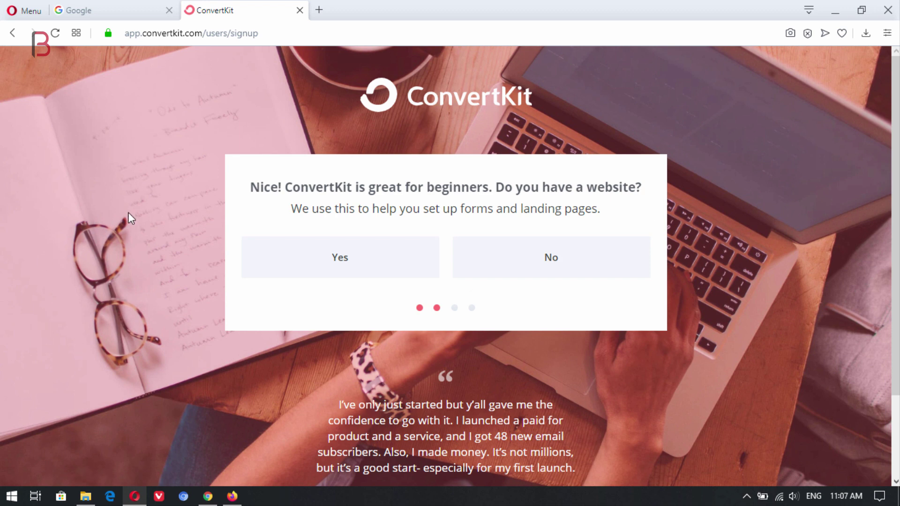
left_click(373, 260)
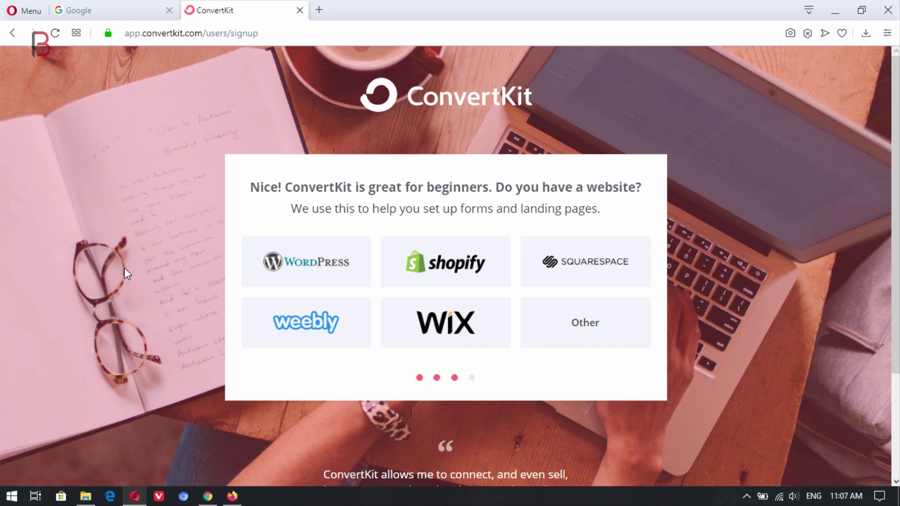
left_click(310, 268)
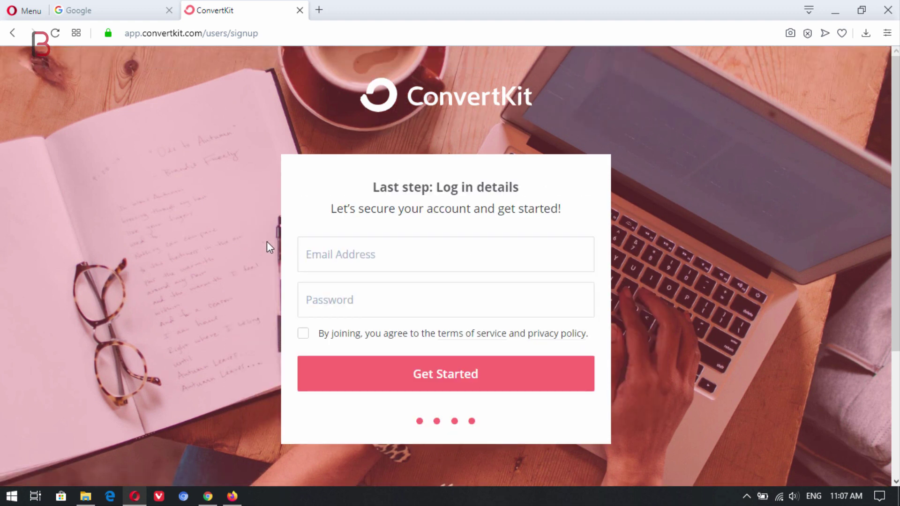
Step: Enter the account e-mail and password, accept the terms, create the account, and save the password
left_click(357, 253)
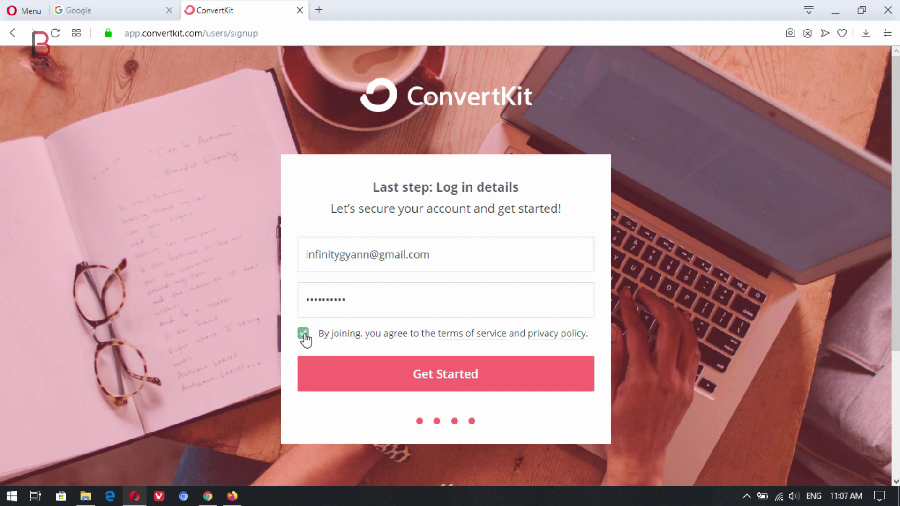
left_click(303, 333)
left_click(482, 379)
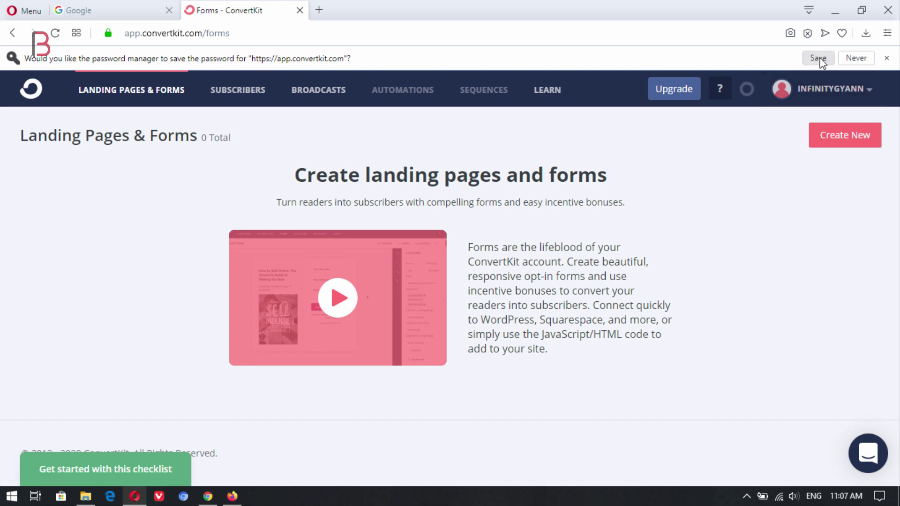
left_click(823, 57)
left_click(96, 7)
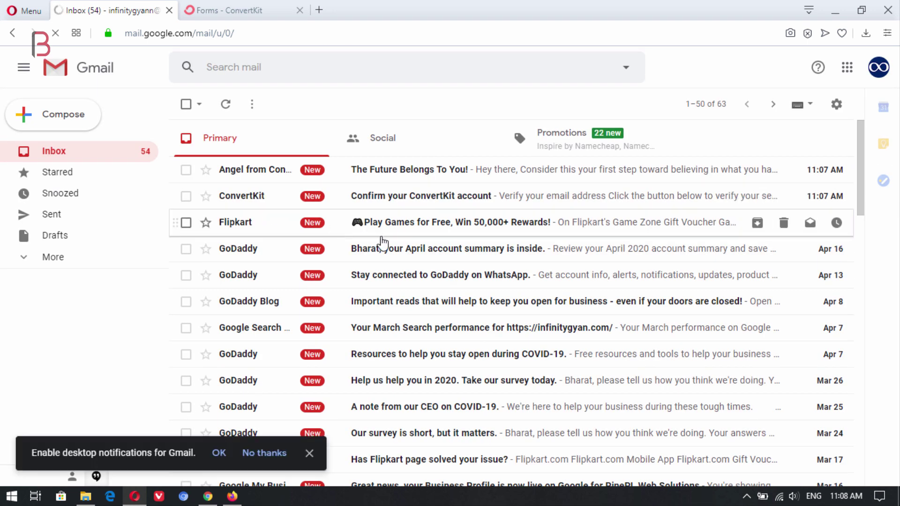
Step: Verify the e-mail from the 'Confirm your ConvertKit account' message and close the duplicate tab
left_click(415, 199)
left_click(290, 53)
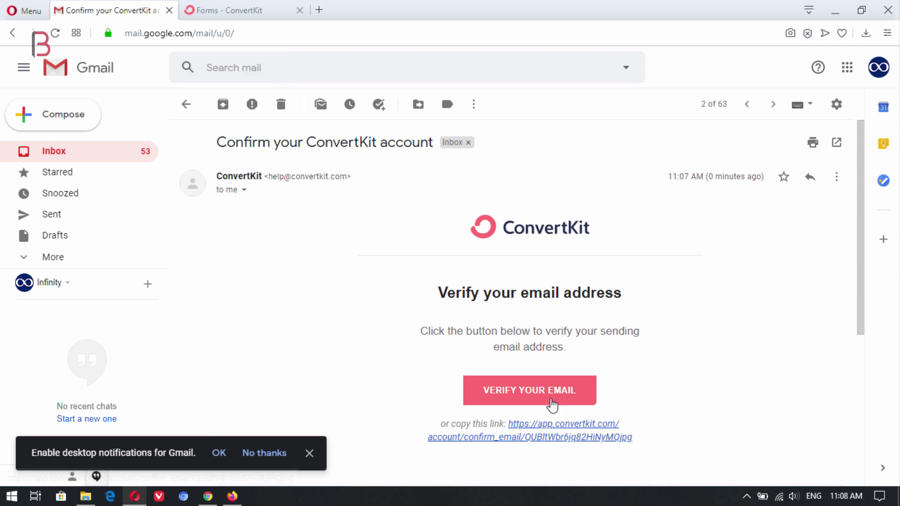
left_click(539, 383)
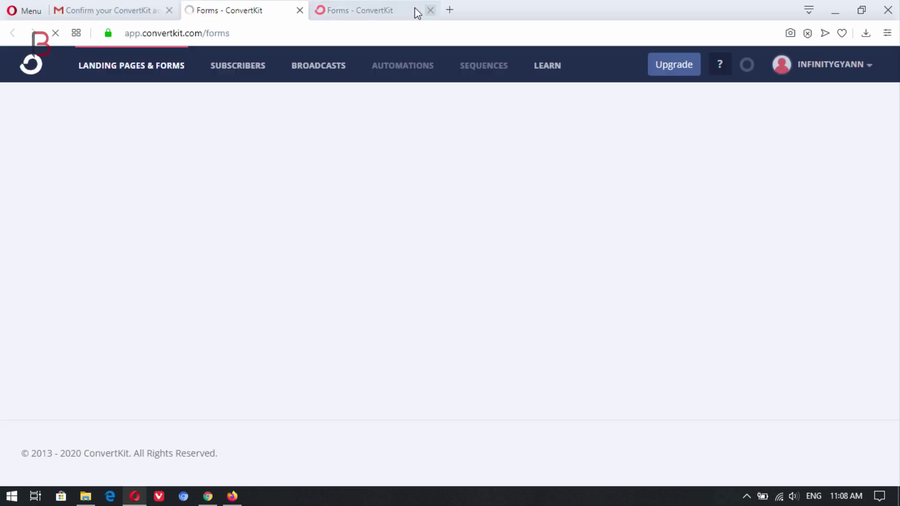
left_click(431, 10)
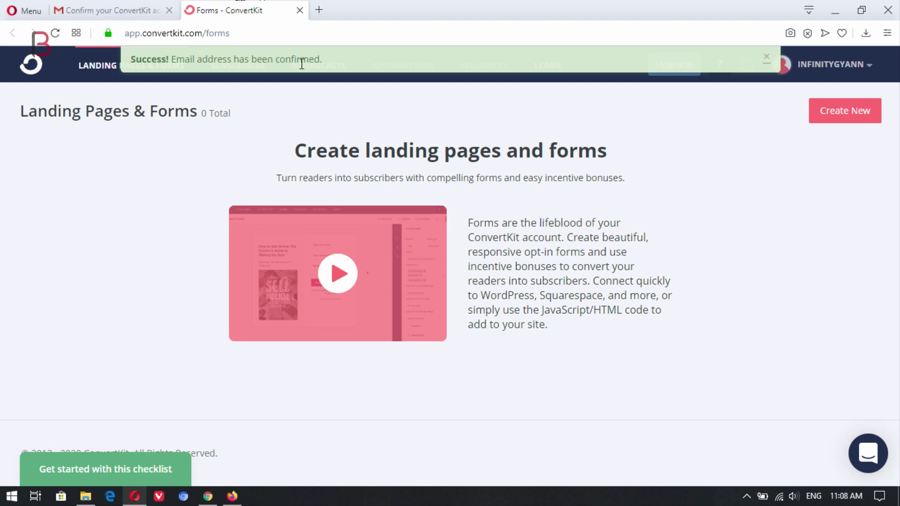
Step: Dismiss the success banner and open ConvertKit Account settings down to the API key
left_click(767, 58)
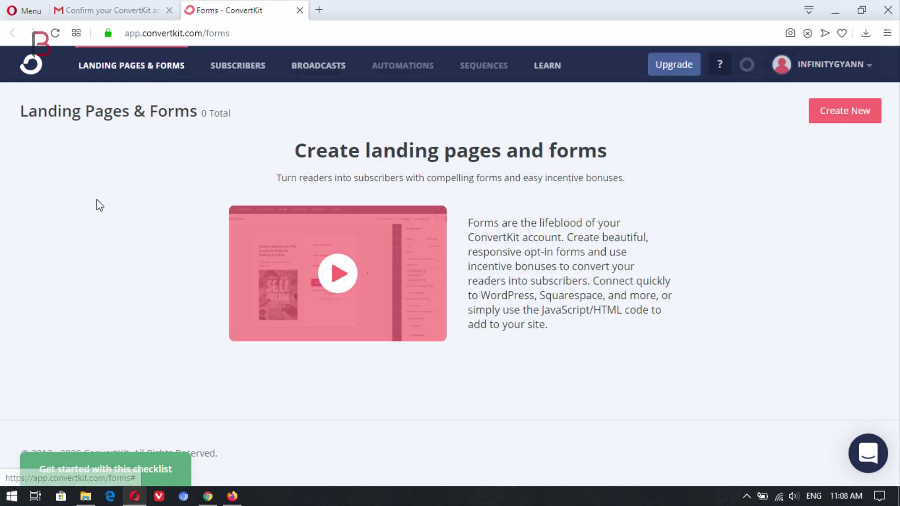
left_click(869, 65)
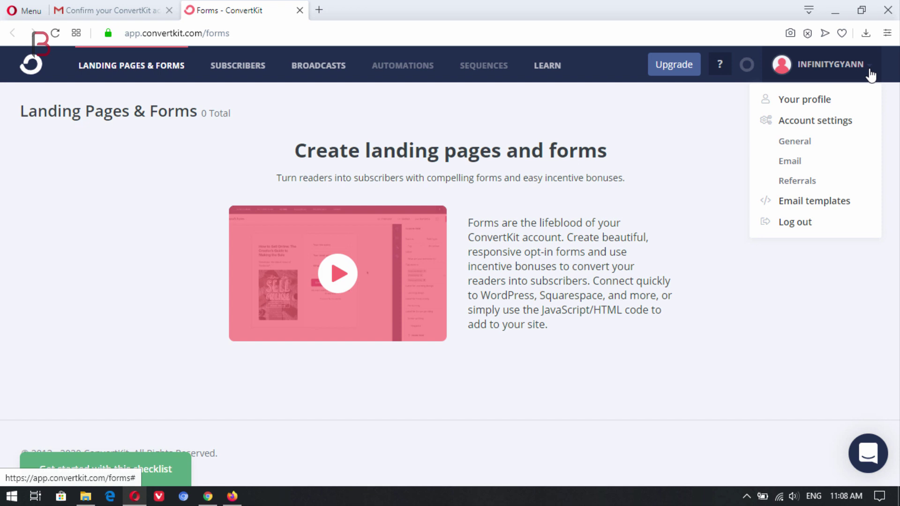
left_click(812, 122)
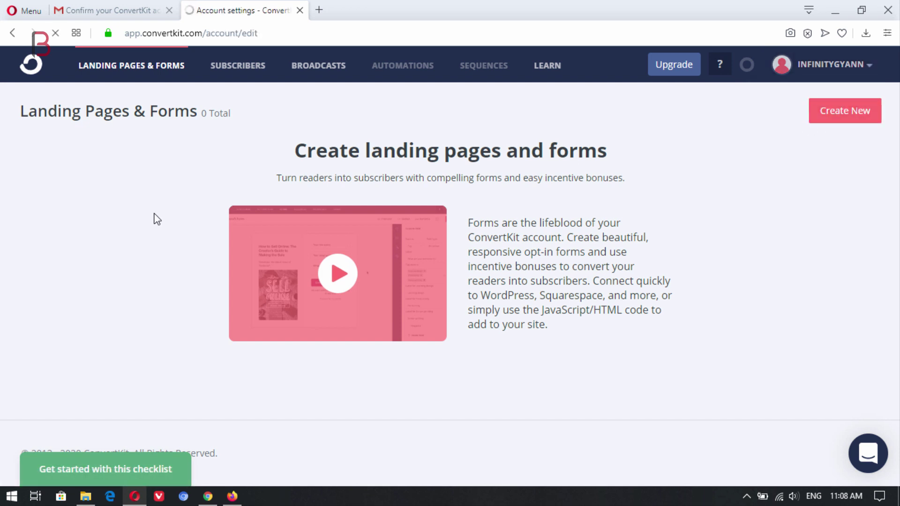
scroll(332, 229, "down", 5)
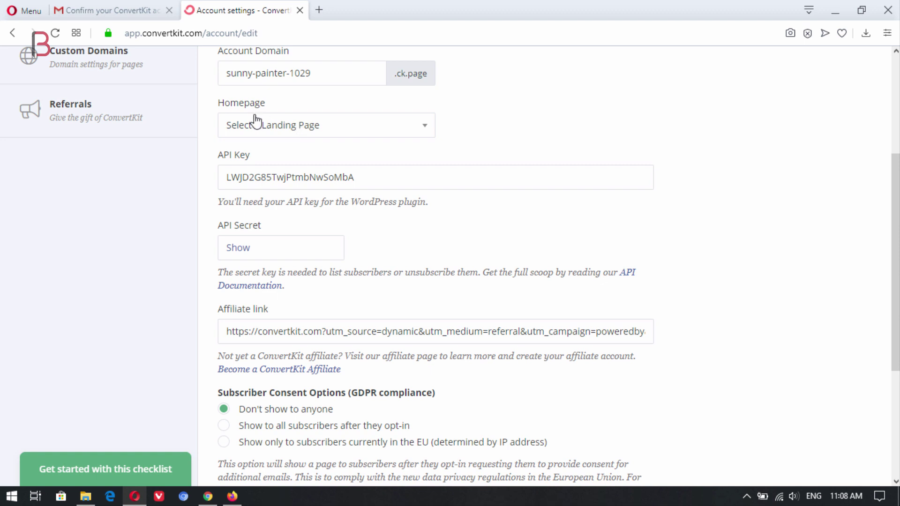
Step: Search Plugins > Add New for ConvertKit and install the plugin
left_click(208, 496)
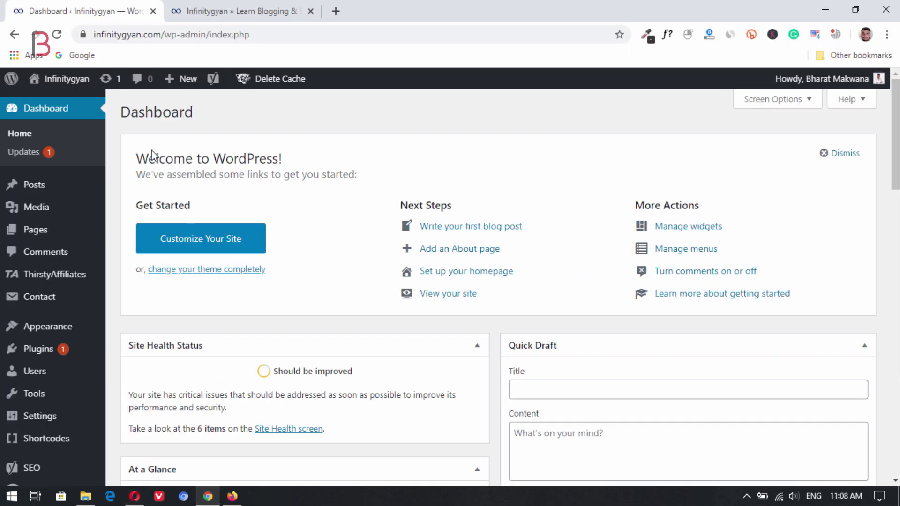
mouse_move(55, 361)
left_click(130, 377)
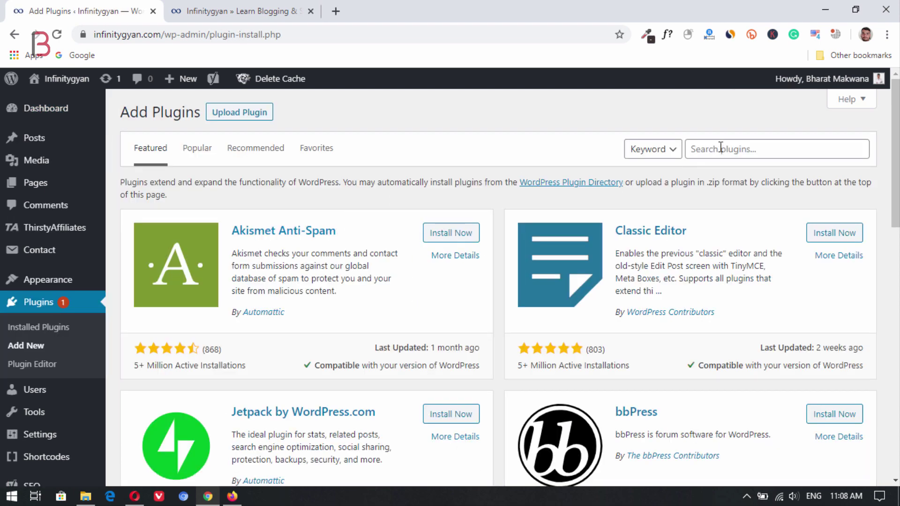
left_click(721, 148)
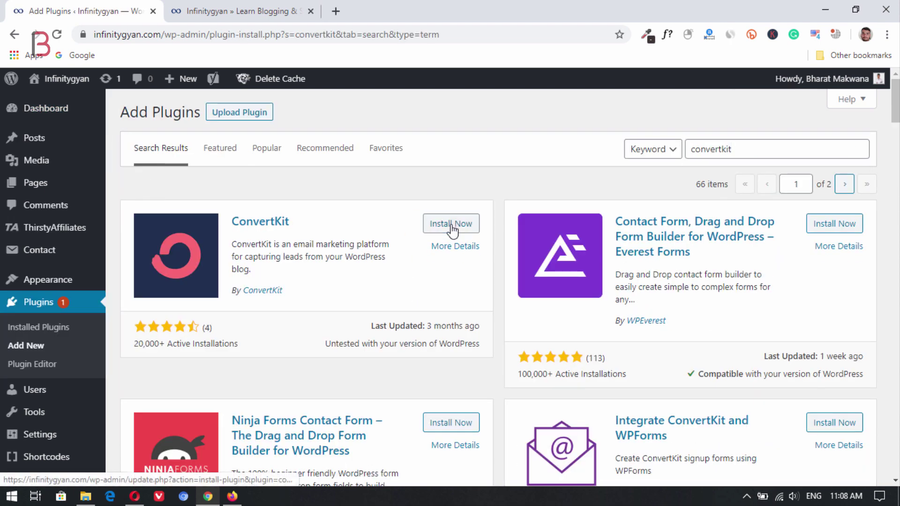
left_click(451, 223)
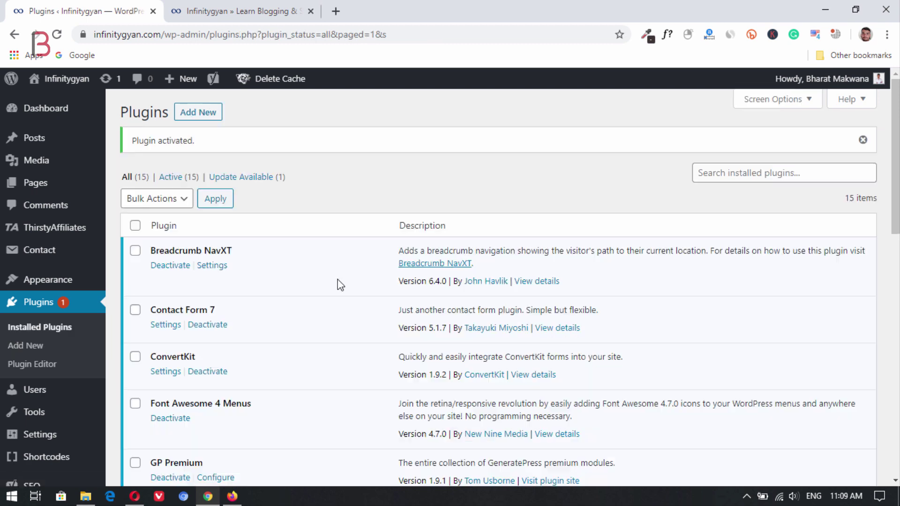
Step: Open Settings > ConvertKit showing the empty API Key and Secret fields
scroll(321, 266, "down", 3)
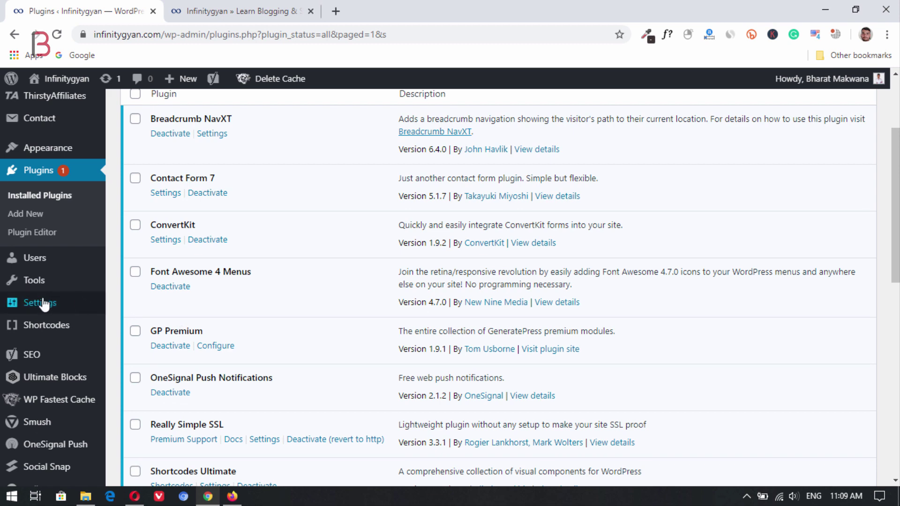
mouse_move(40, 302)
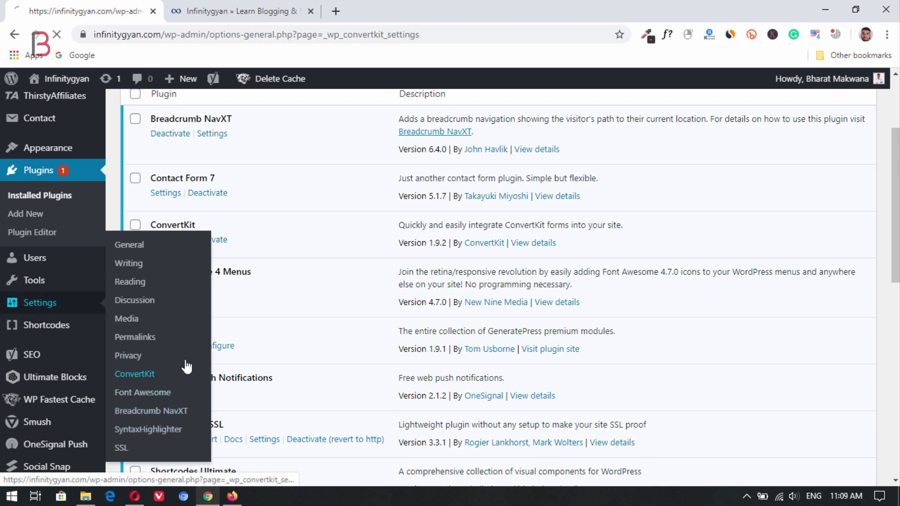
left_click(172, 373)
Step: Copy the API key from ConvertKit account settings into the plugin's API Key field
scroll(300, 189, "down", 3)
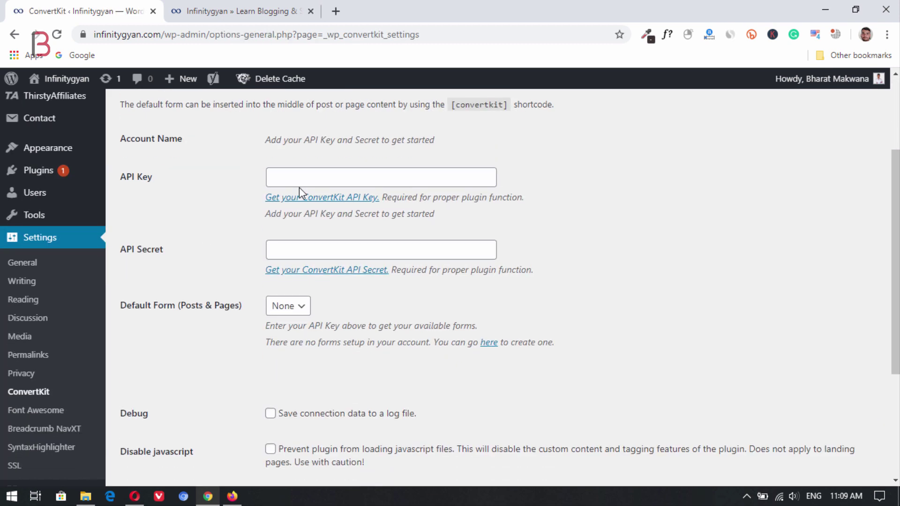
left_click(136, 495)
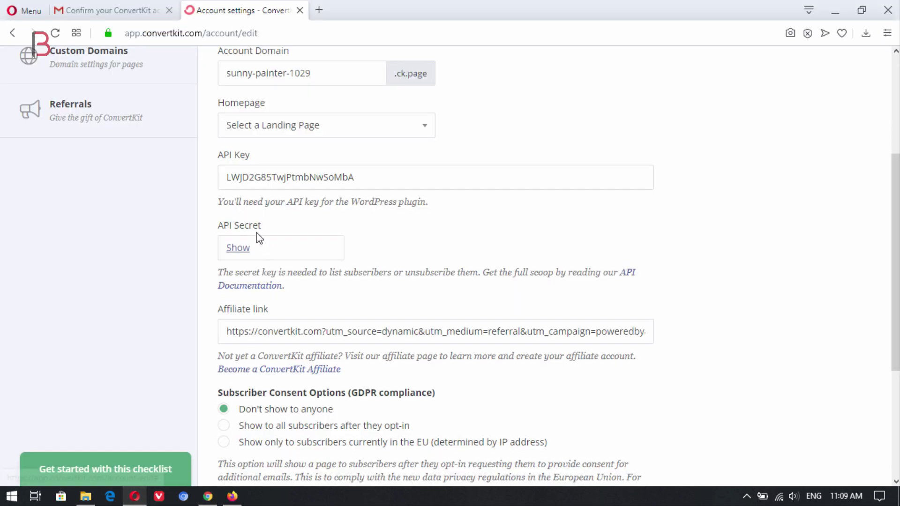
left_click_drag(368, 177, 222, 176)
left_click(273, 158)
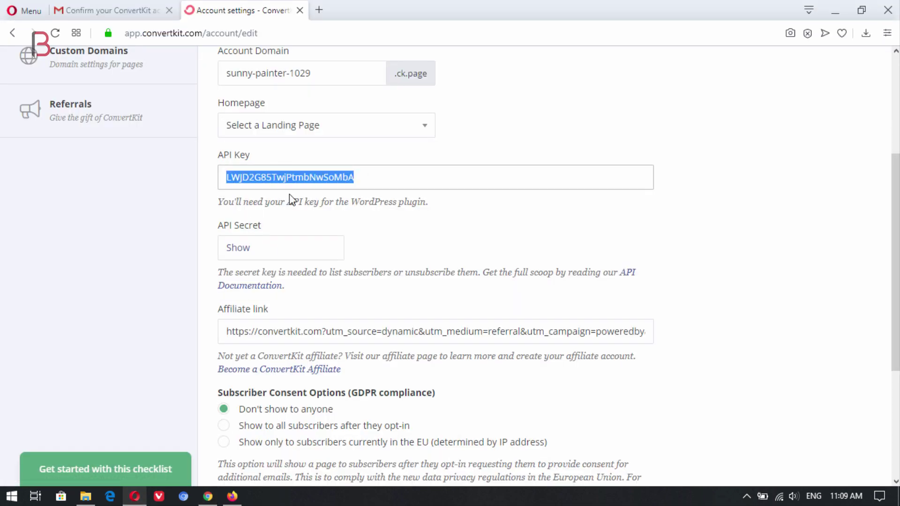
key("alt+Tab")
left_click(314, 177)
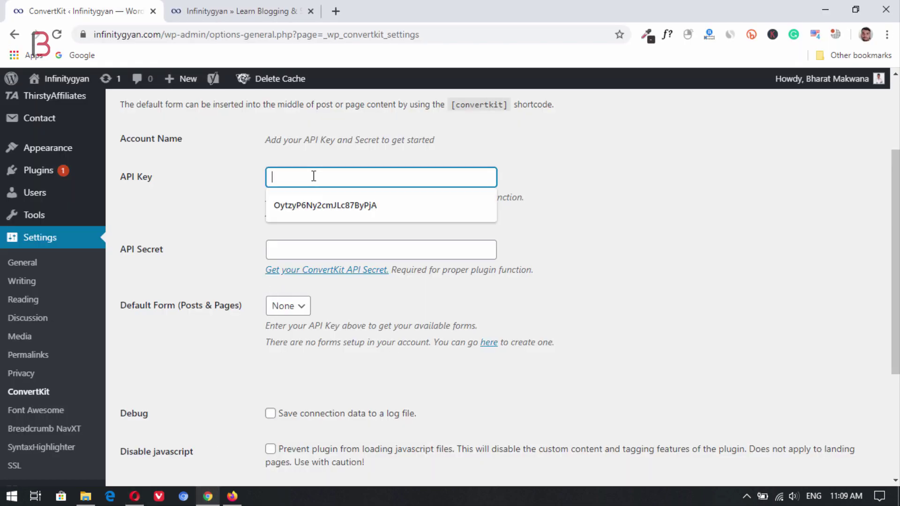
key("ctrl+v")
Step: Reveal the API secret and paste it into the plugin's API Secret field
left_click(135, 495)
left_click(235, 249)
scroll(321, 219, "up", 4)
scroll(322, 219, "down", 5)
left_click_drag(463, 184, 224, 182)
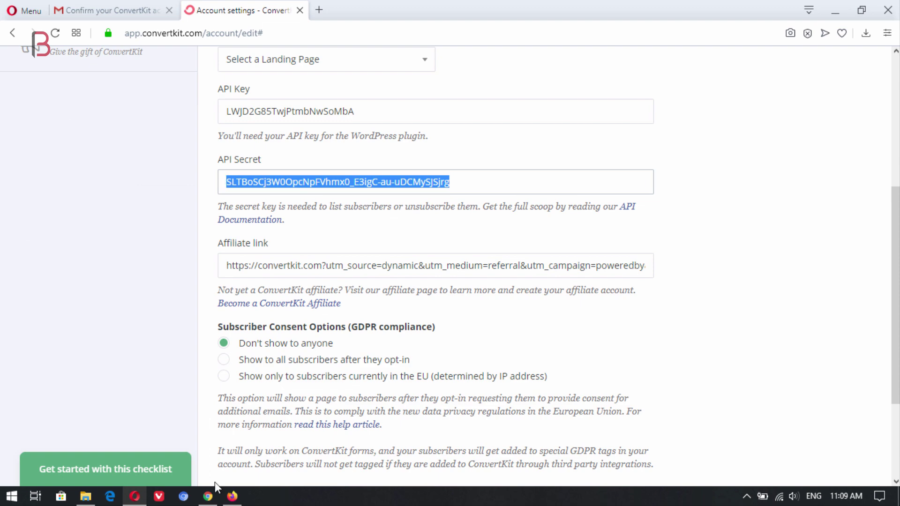
left_click(208, 496)
left_click(328, 249)
key("ctrl+v")
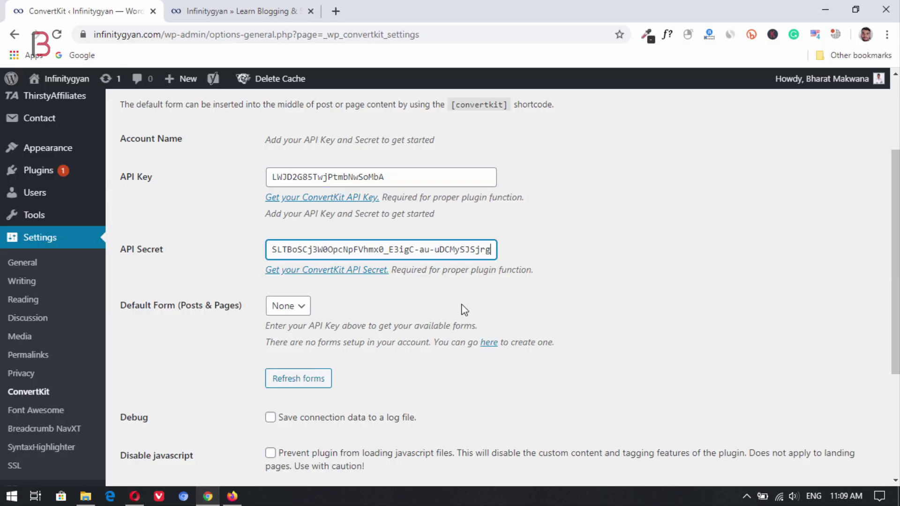
Step: Save the ConvertKit plugin settings and go back to the WordPress Dashboard
scroll(544, 309, "down", 4)
left_click(155, 330)
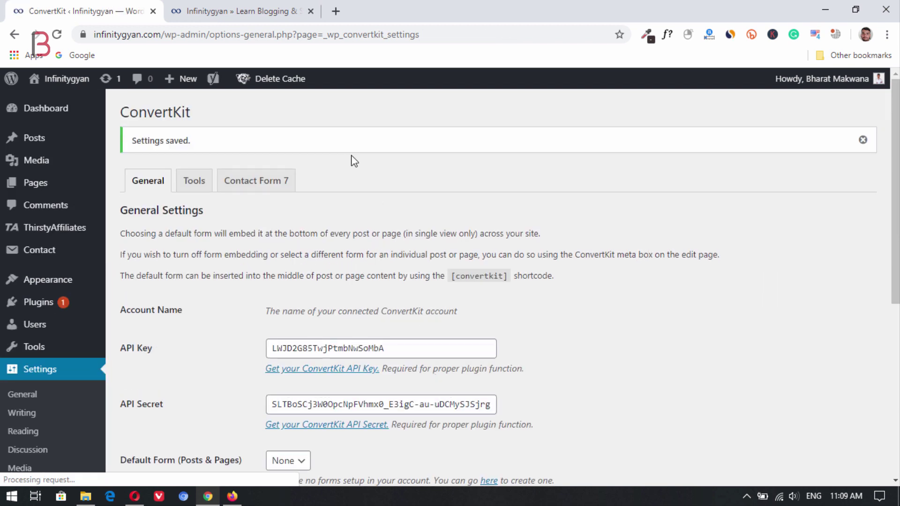
left_click(43, 113)
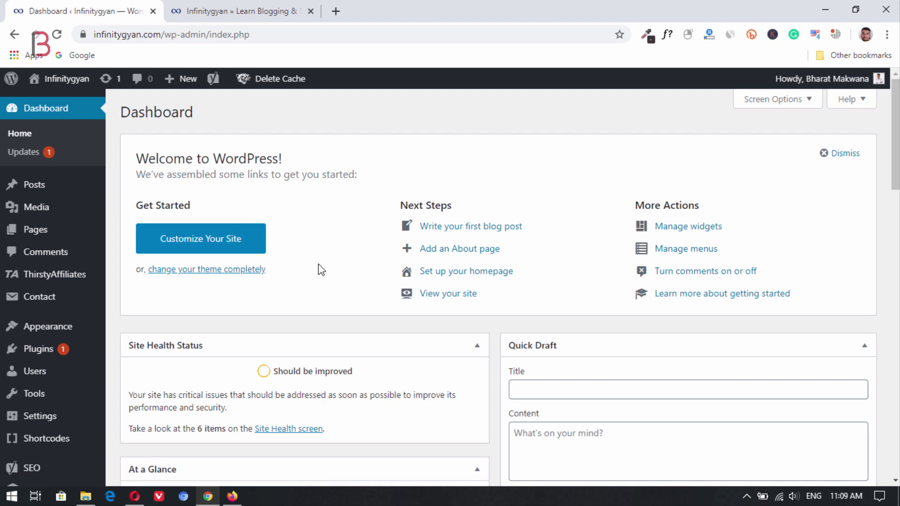
Step: Go from account settings to ConvertKit's Landing Pages & Forms page, listing 0 forms
left_click(135, 495)
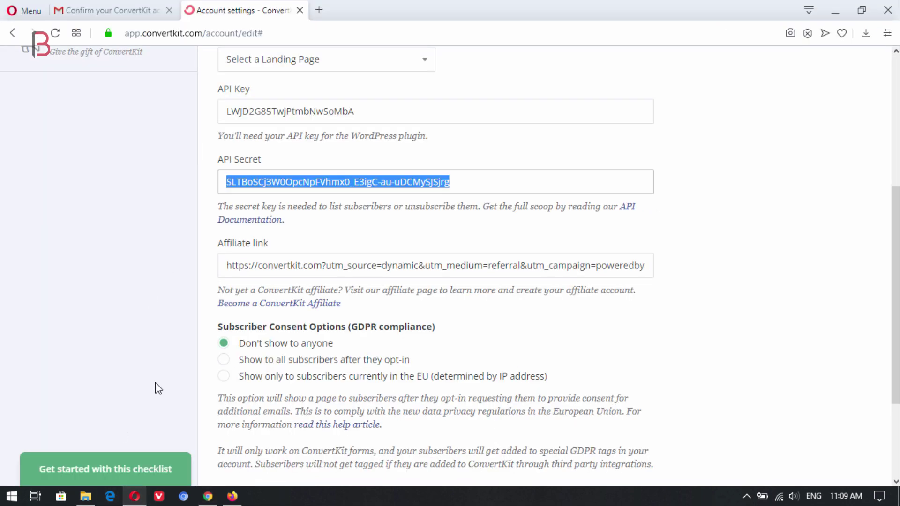
scroll(155, 182, "up", 5)
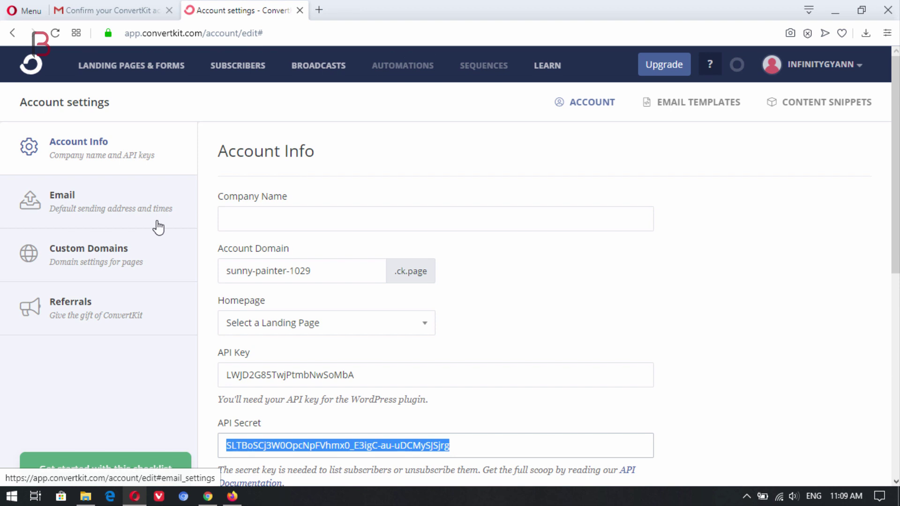
left_click(29, 68)
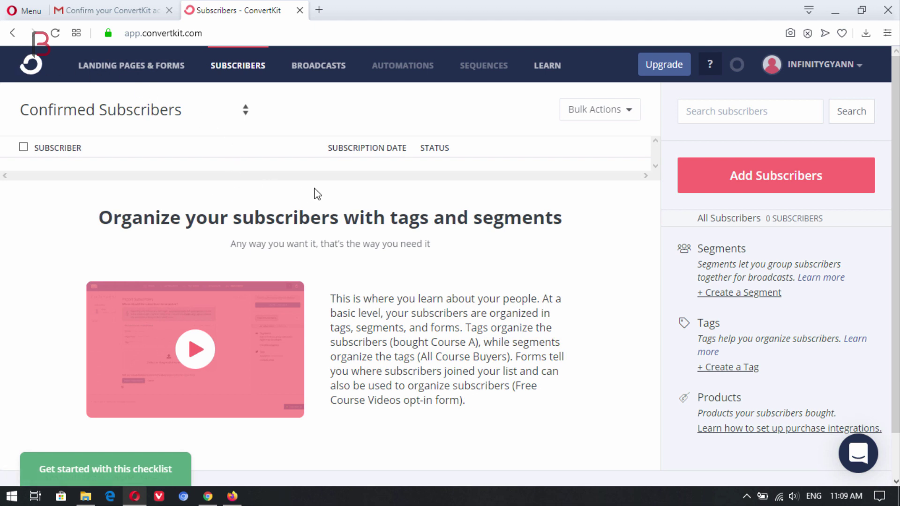
left_click(127, 74)
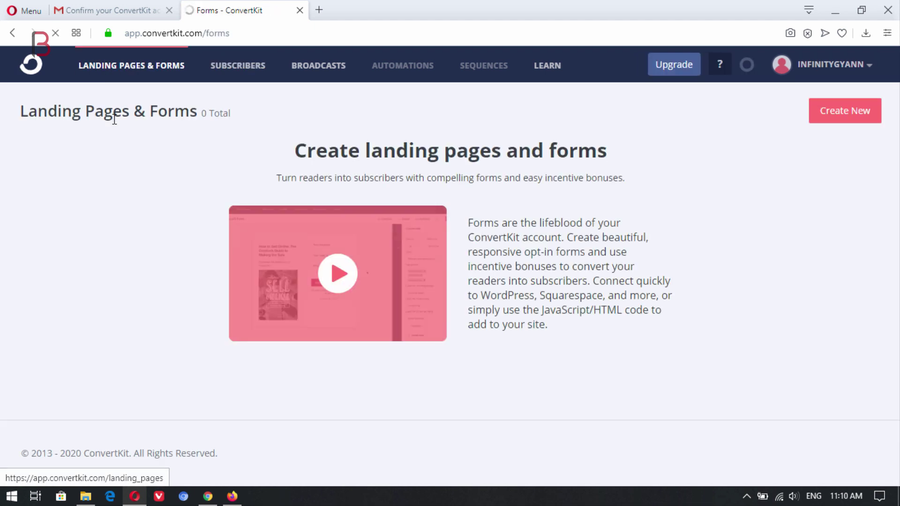
mouse_move(784, 85)
left_mouse_down()
mouse_move(885, 118)
mouse_move(897, 140)
left_mouse_up()
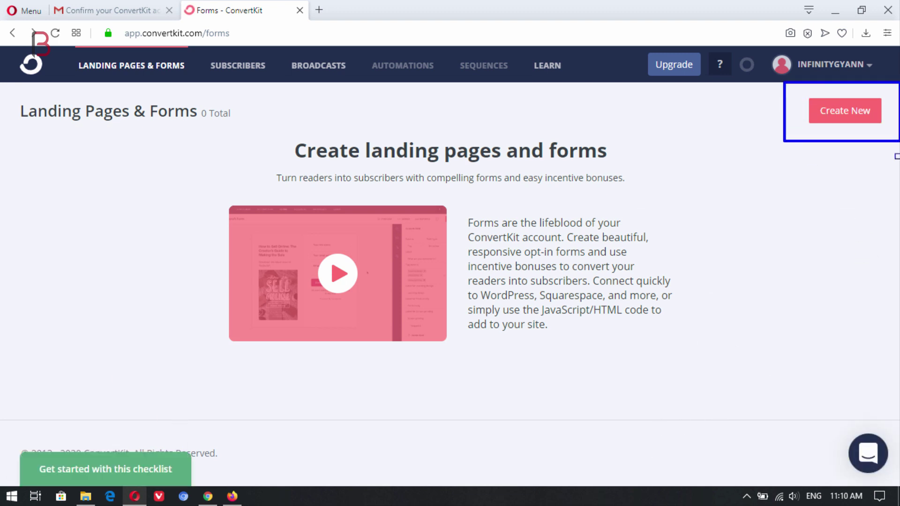
Step: Create a new Form in the Modal display format using the Pine template
left_click(849, 113)
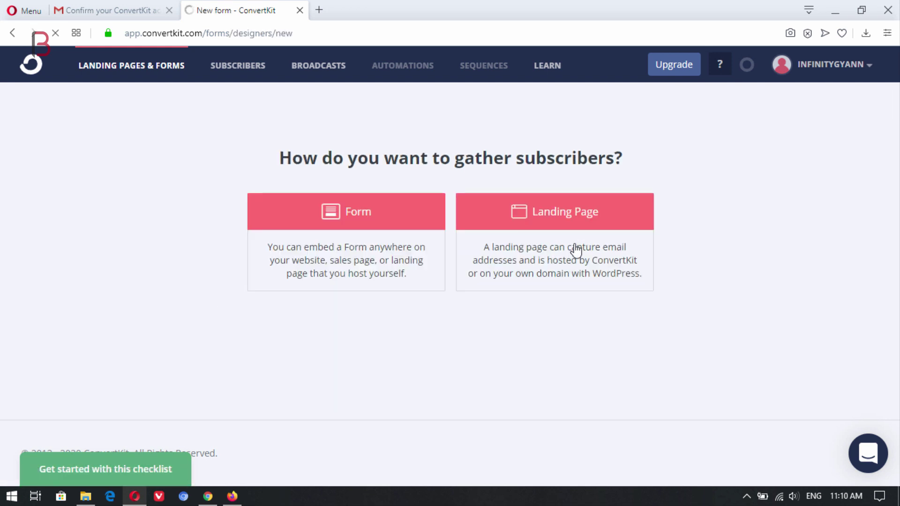
left_click(367, 220)
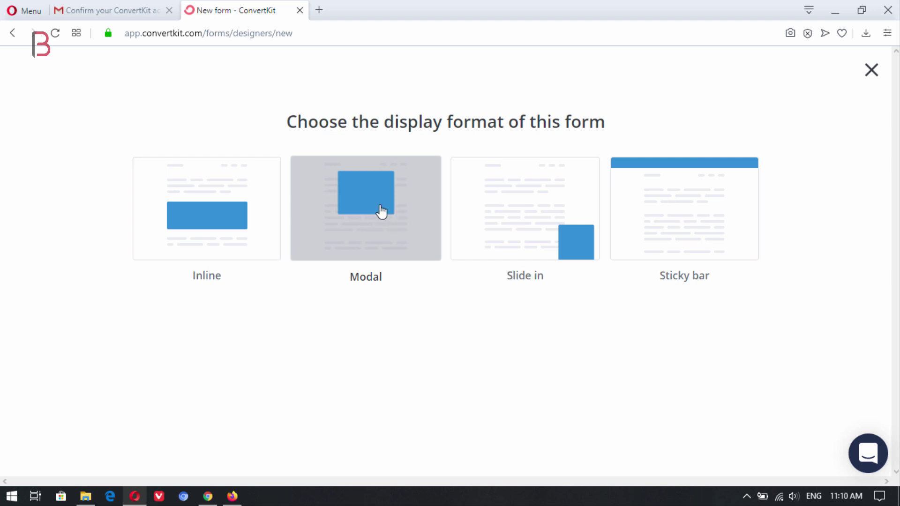
left_click(359, 214)
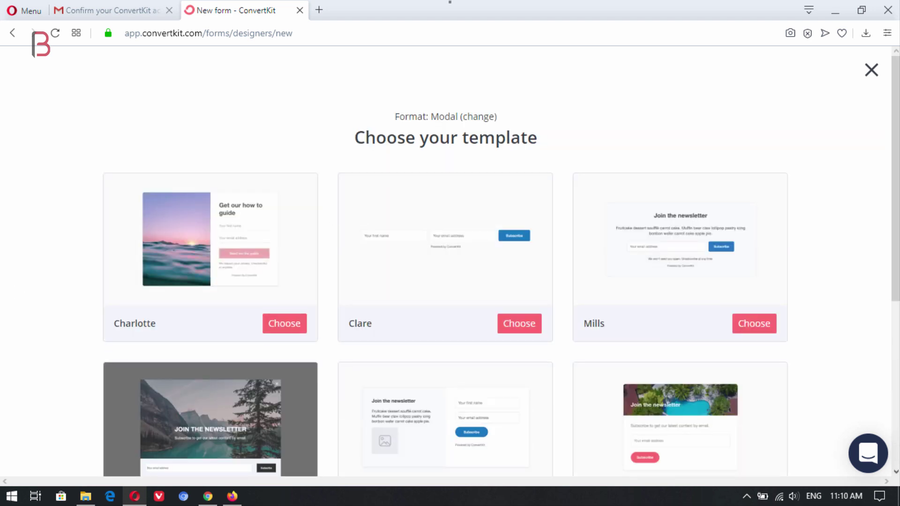
scroll(896, 193, "down", 2)
scroll(897, 193, "down", 3)
scroll(833, 260, "up", 5)
scroll(787, 265, "down", 1)
scroll(797, 281, "up", 1)
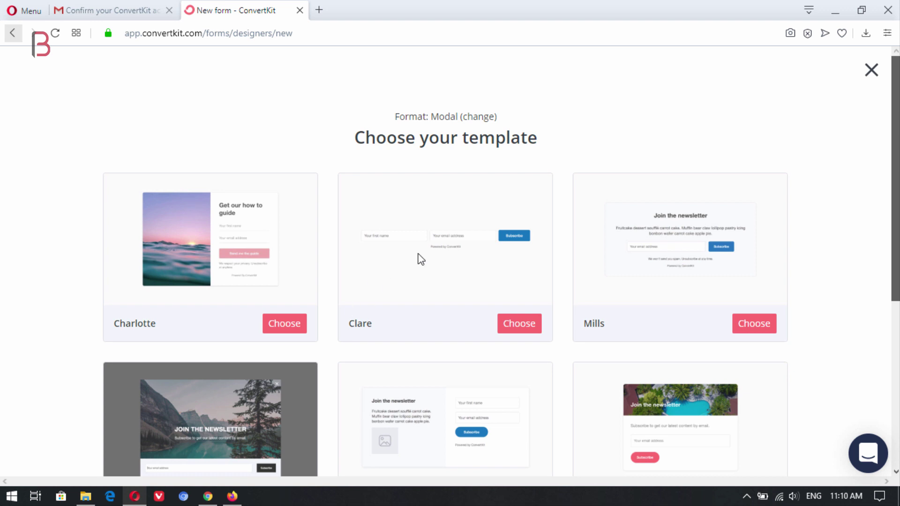
scroll(420, 259, "down", 4)
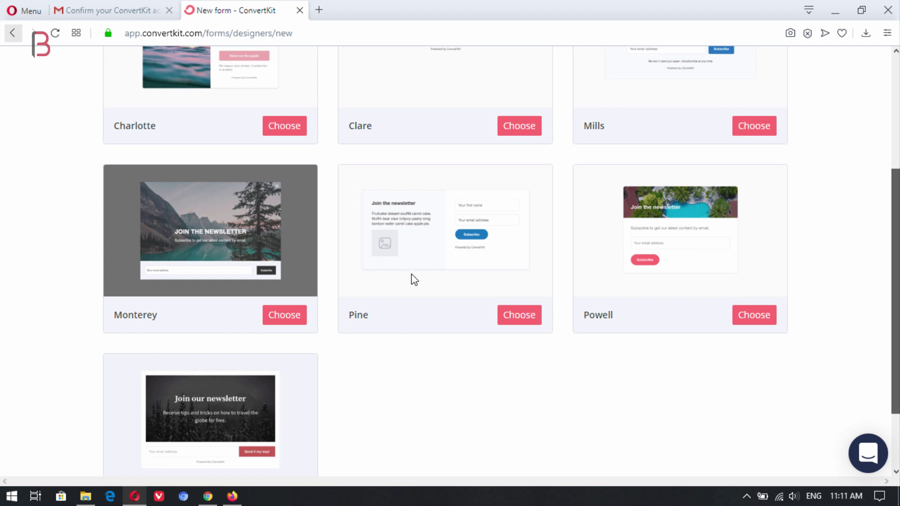
left_click(523, 322)
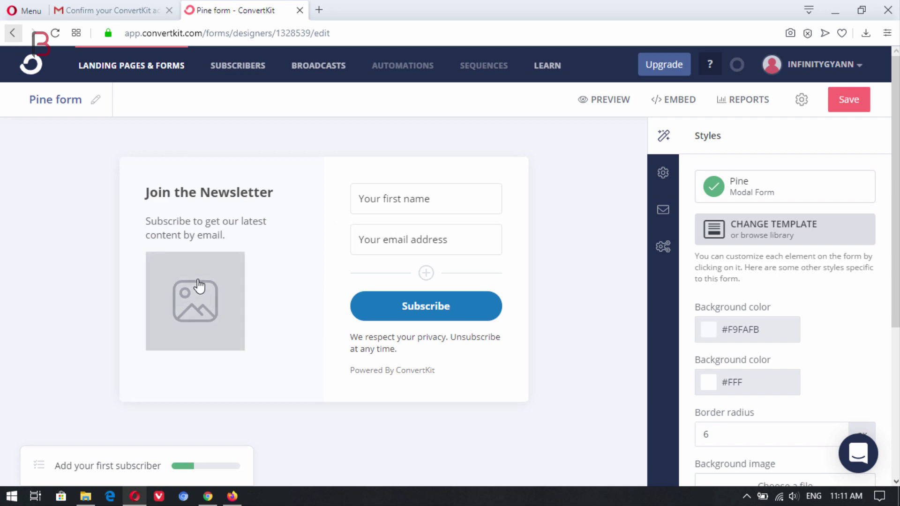
Step: Upload the infinity logo from G:\InfinityGyan as the Pine form's image and save
left_click(199, 304)
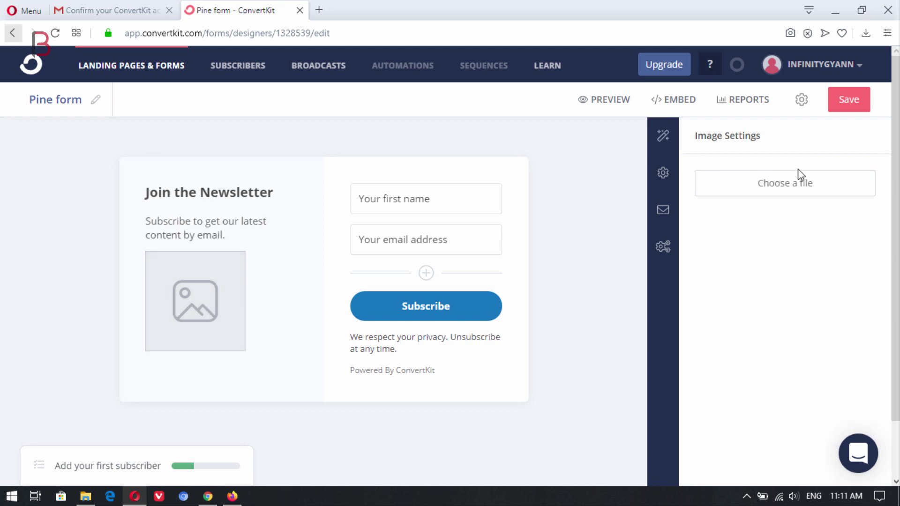
left_click(784, 186)
left_click(535, 221)
scroll(54, 215, "down", 3)
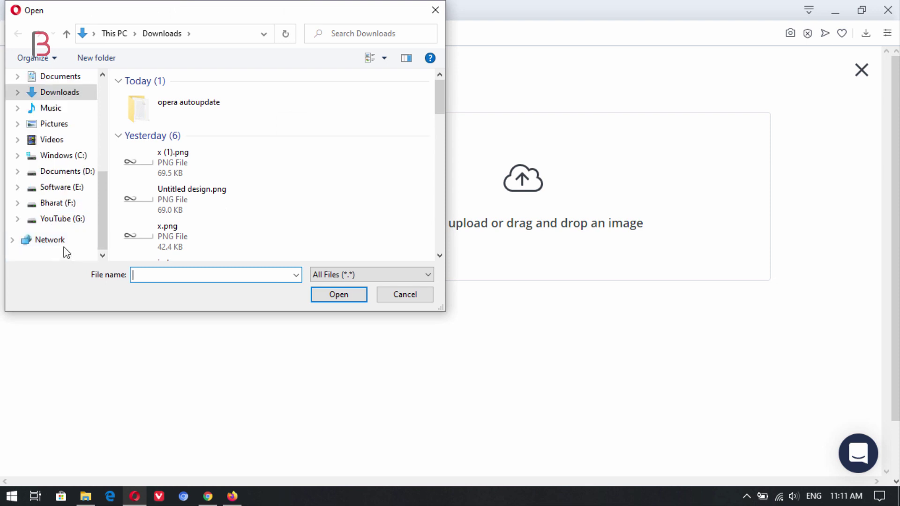
left_click(65, 218)
scroll(186, 180, "down", 3)
left_click(190, 174)
double_click(190, 174)
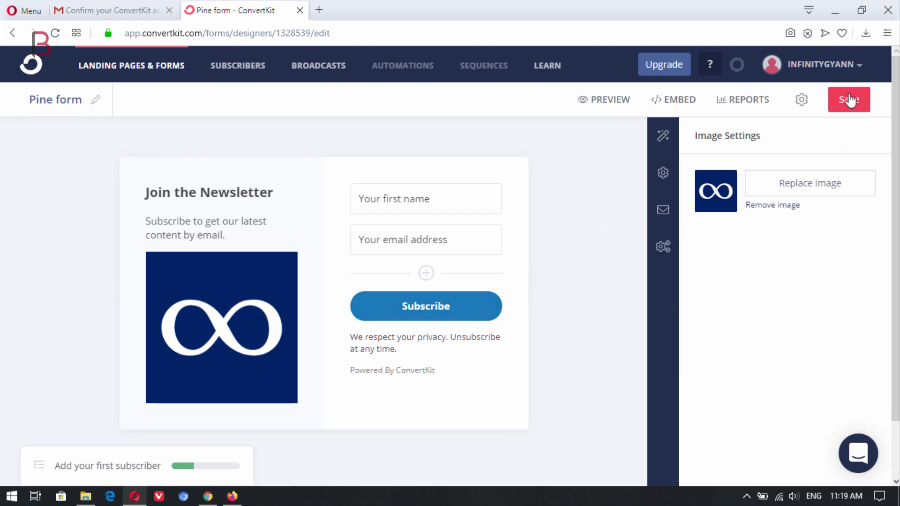
left_click(848, 99)
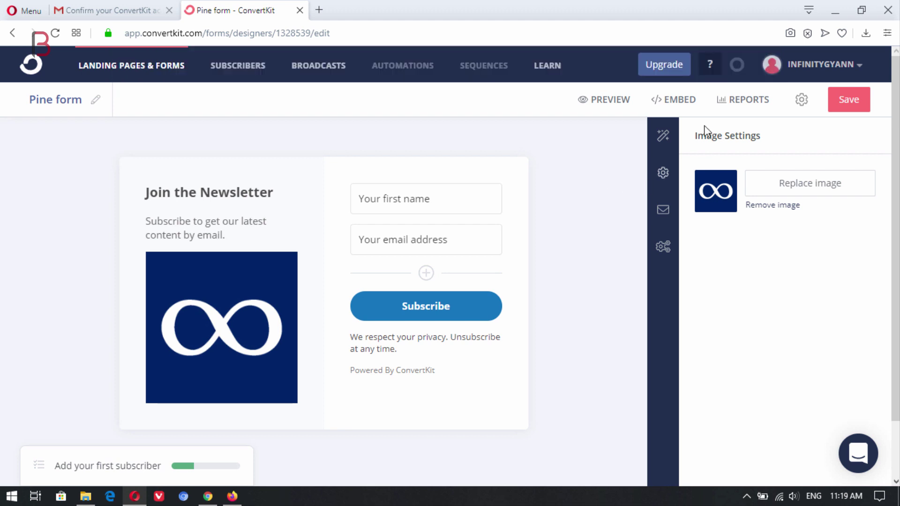
Step: Find the Pine form's WordPress shortcode [convertkit form=1328539] in its embed options, then switch to WordPress
left_click(672, 112)
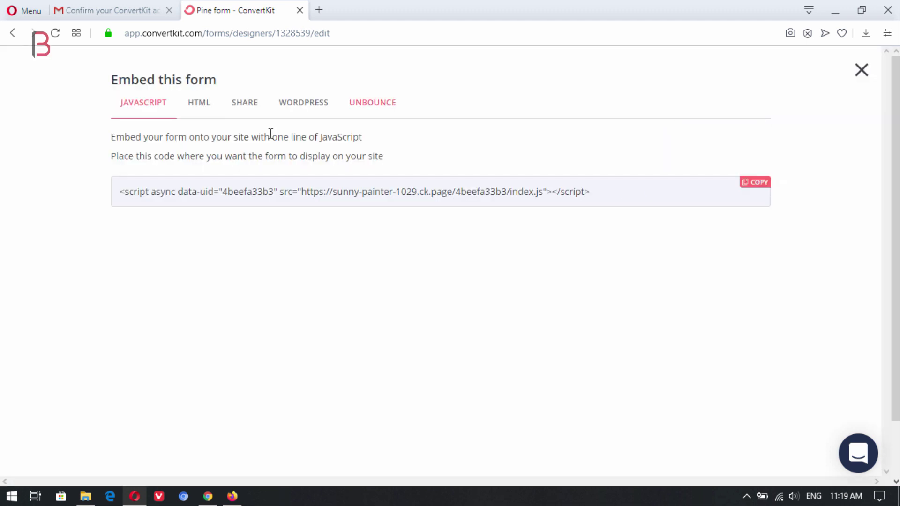
left_click(283, 112)
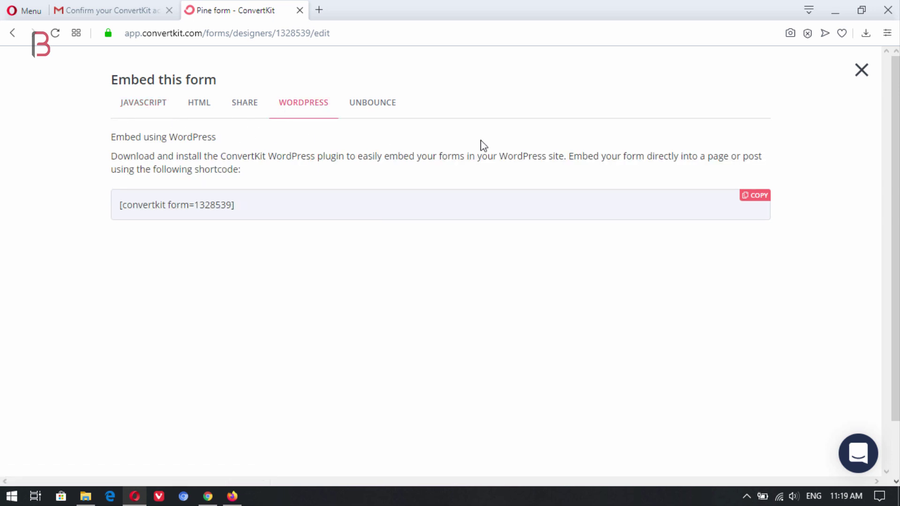
left_click(860, 75)
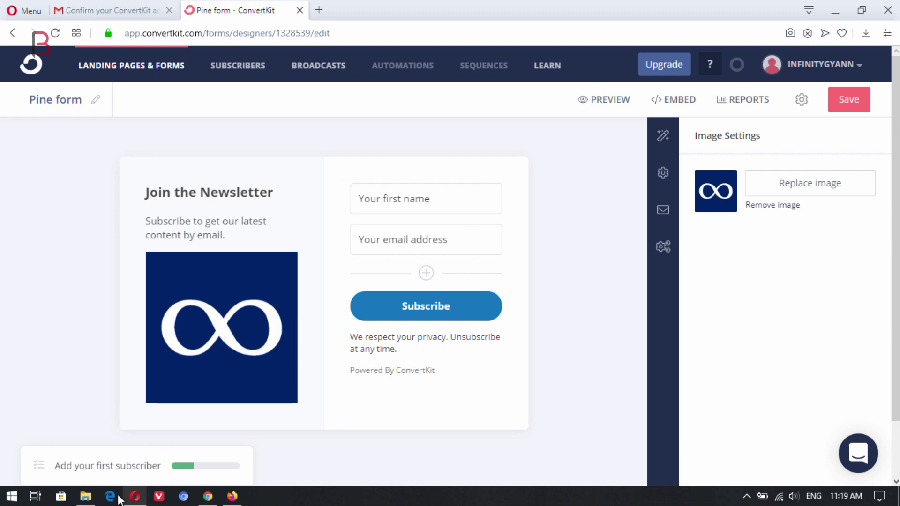
left_click(207, 496)
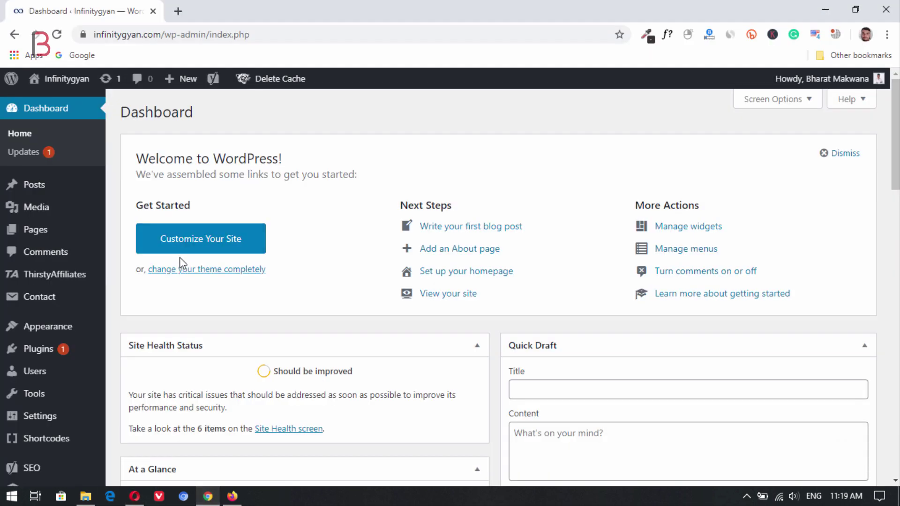
Step: In Settings > ConvertKit, refresh the forms and save Pine form as the default for posts and pages
scroll(114, 353, "down", 2)
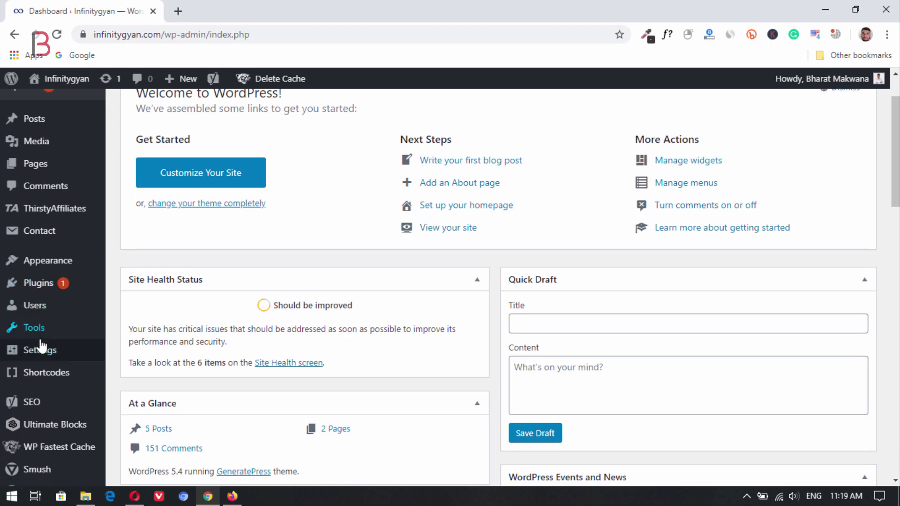
mouse_move(42, 350)
left_click(135, 374)
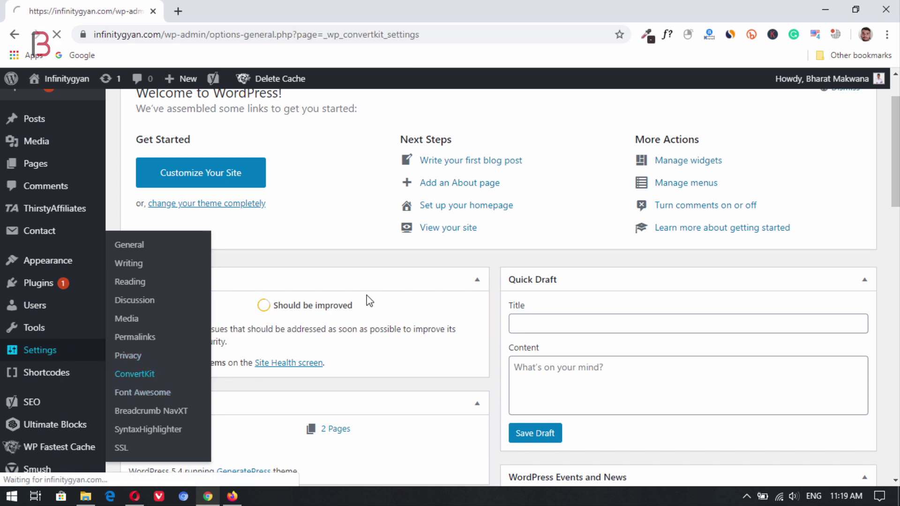
scroll(525, 262, "down", 5)
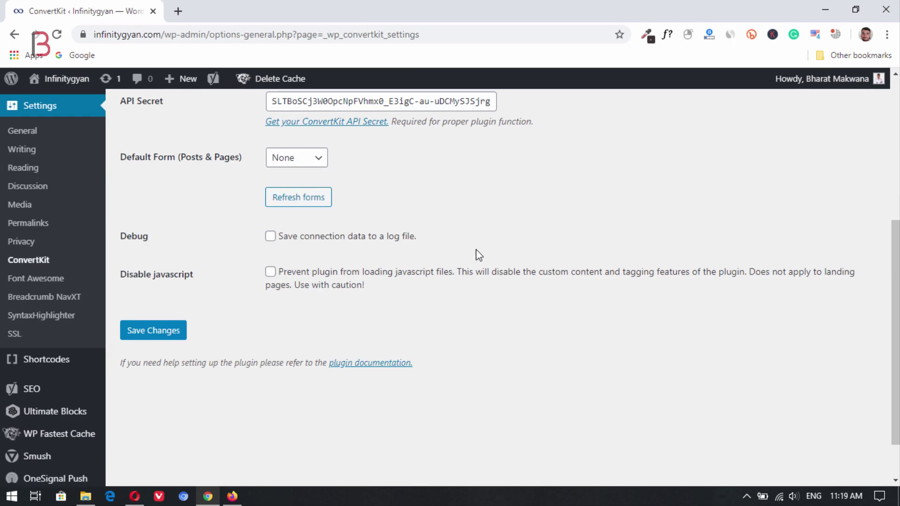
left_click(311, 206)
left_click(318, 159)
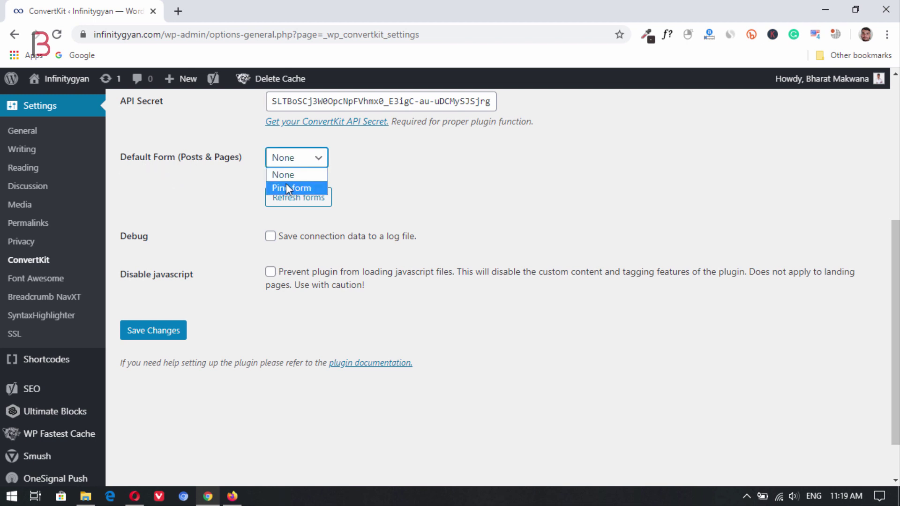
left_click(304, 190)
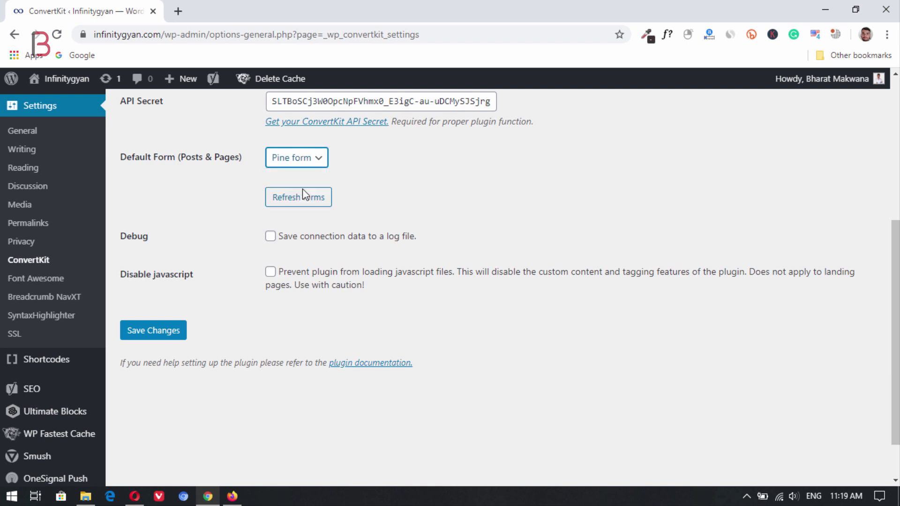
left_click(159, 332)
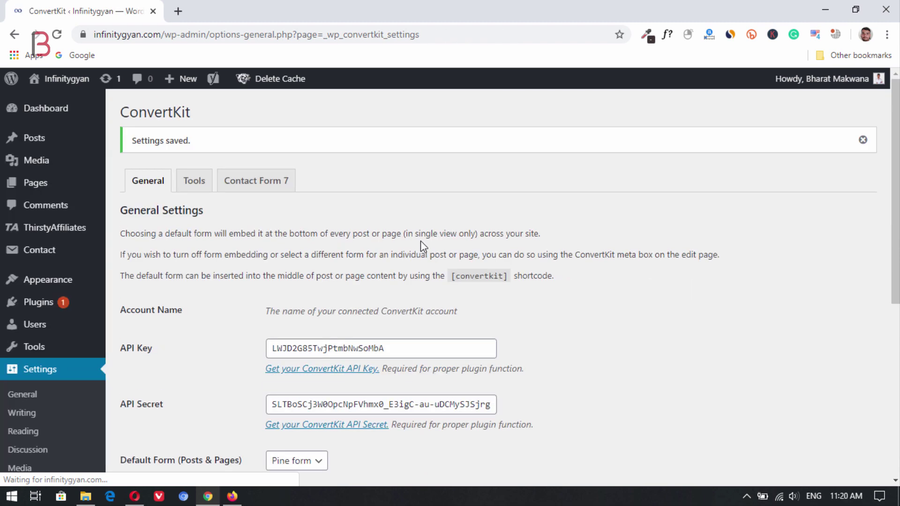
scroll(420, 253, "down", 4)
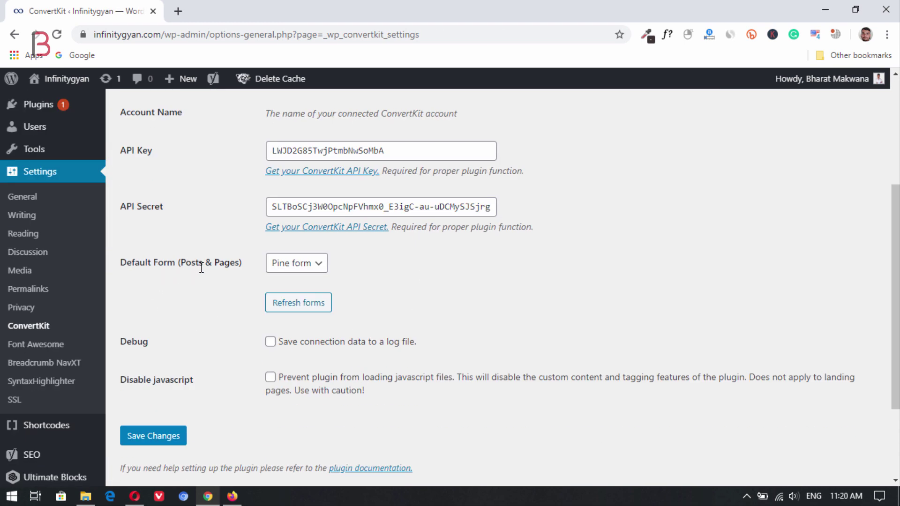
mouse_move(276, 79)
Step: Load the infinitygyan.com blog in a new Chrome window
left_click(183, 496)
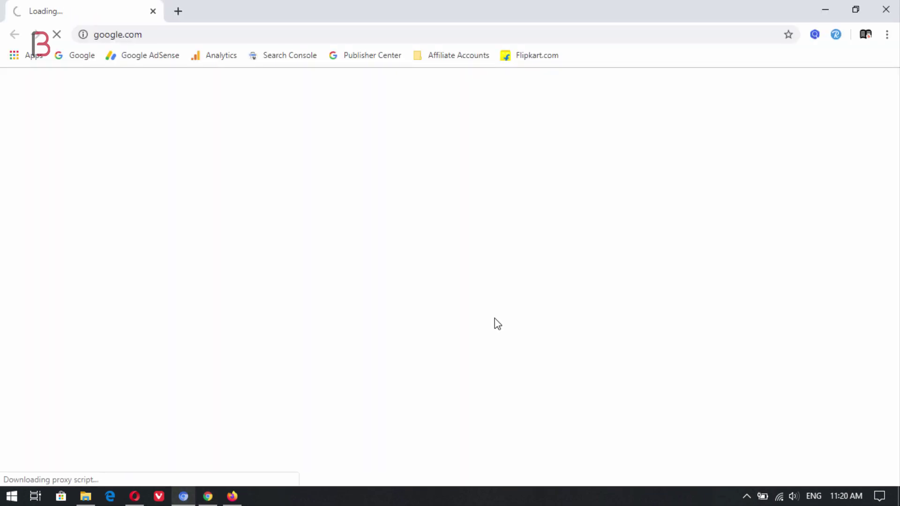
left_click(223, 36)
type("i")
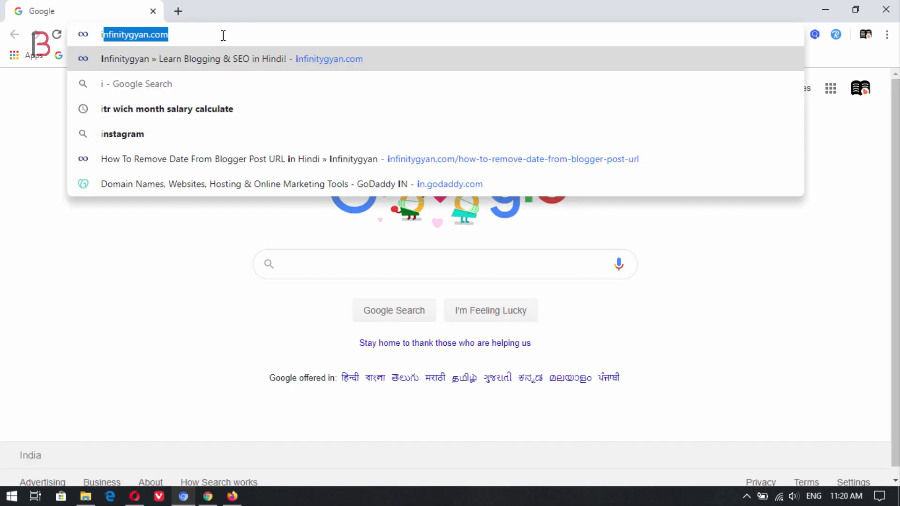
key("Return")
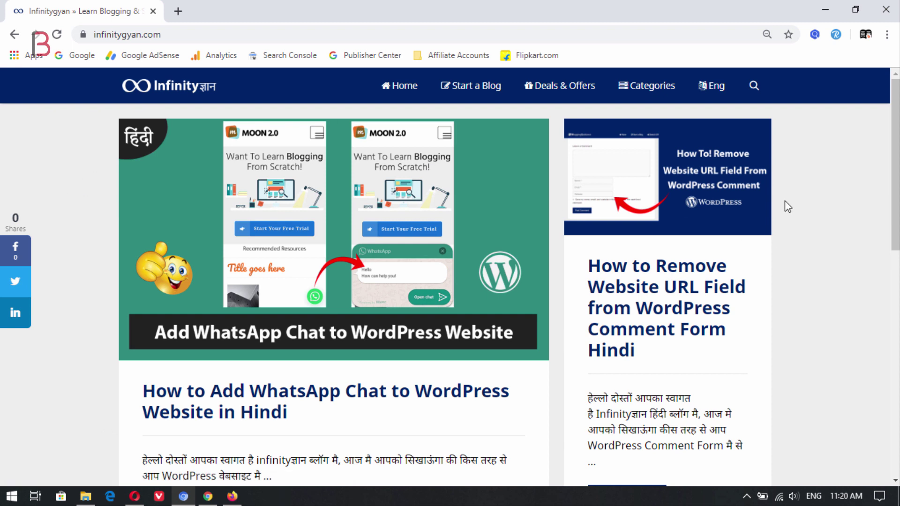
Step: Open the post on removing the website URL field and submit a test name and e-mail in the pop-up
left_click(676, 311)
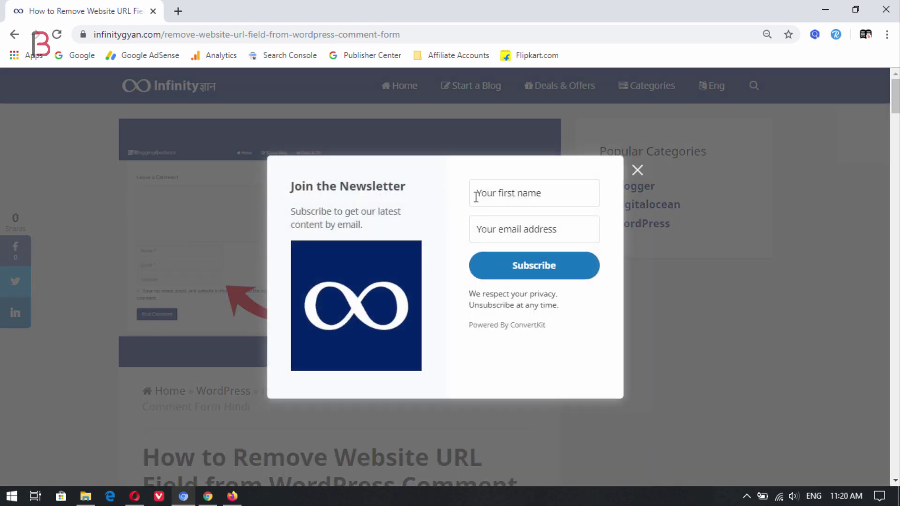
left_click(568, 272)
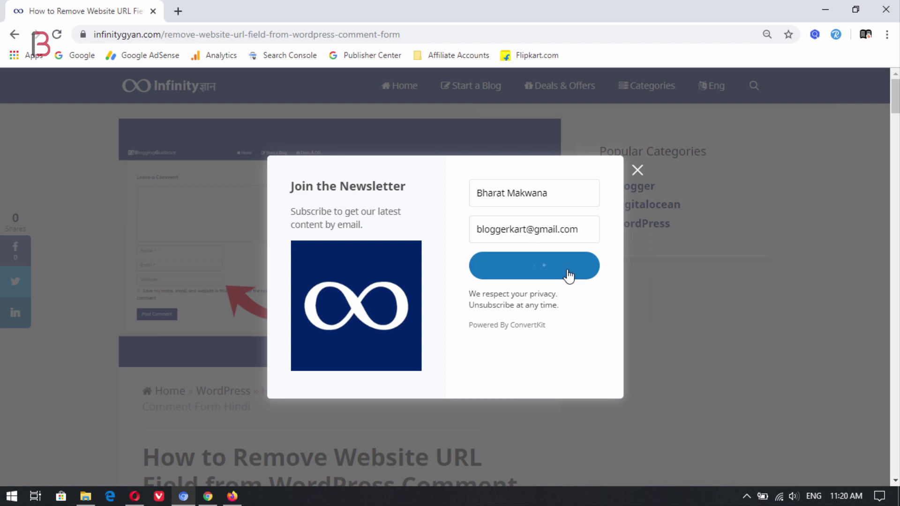
Step: Pass the reCAPTCHA and complete the test subscription, then load Google and return to the ConvertKit editor
left_click(364, 291)
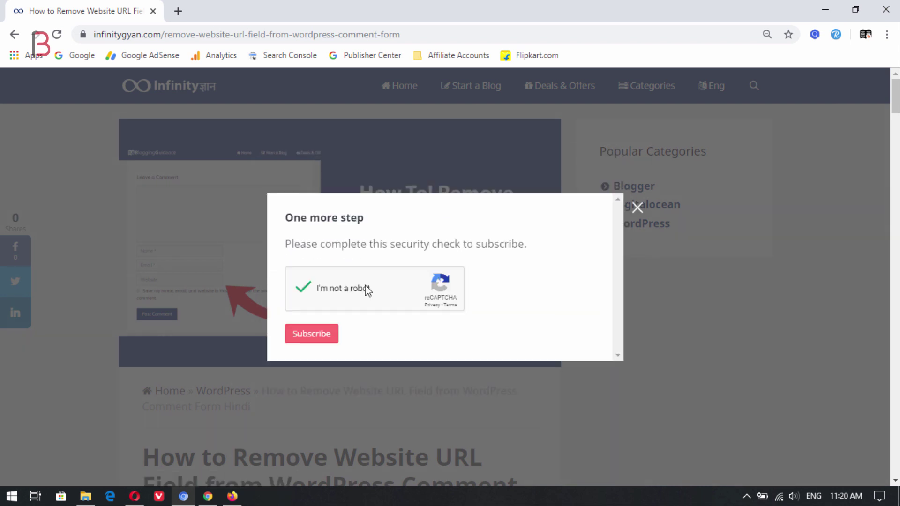
left_click(312, 335)
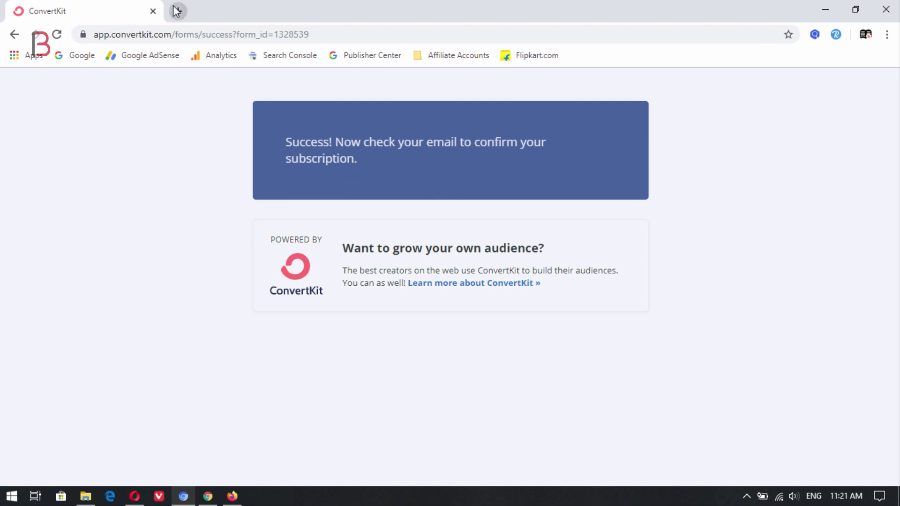
left_click(177, 11)
type("g")
key("Return")
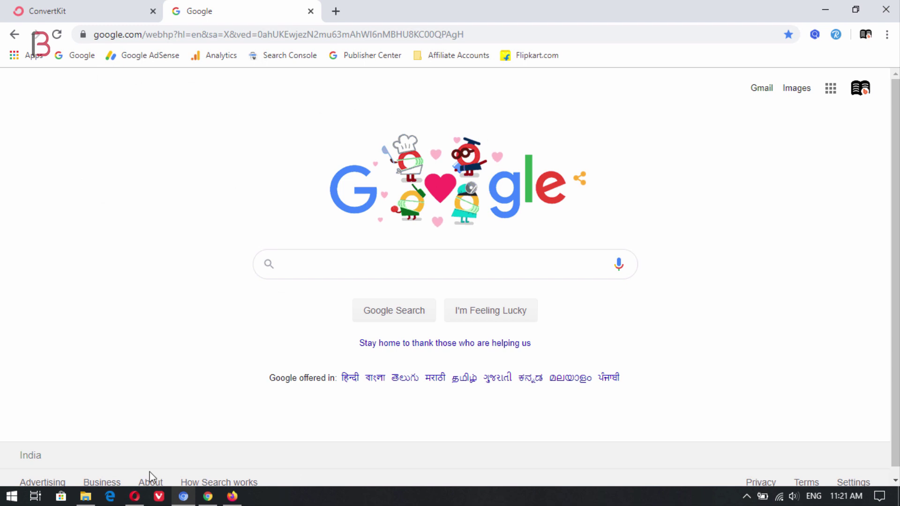
left_click(135, 496)
left_click(318, 10)
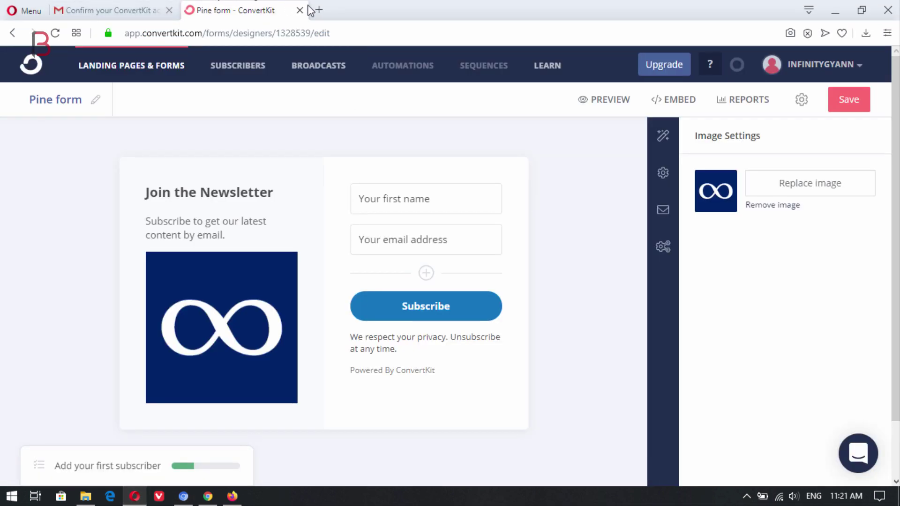
Step: Open Gmail under the Google account used for the test signup
left_click(323, 29)
type("g")
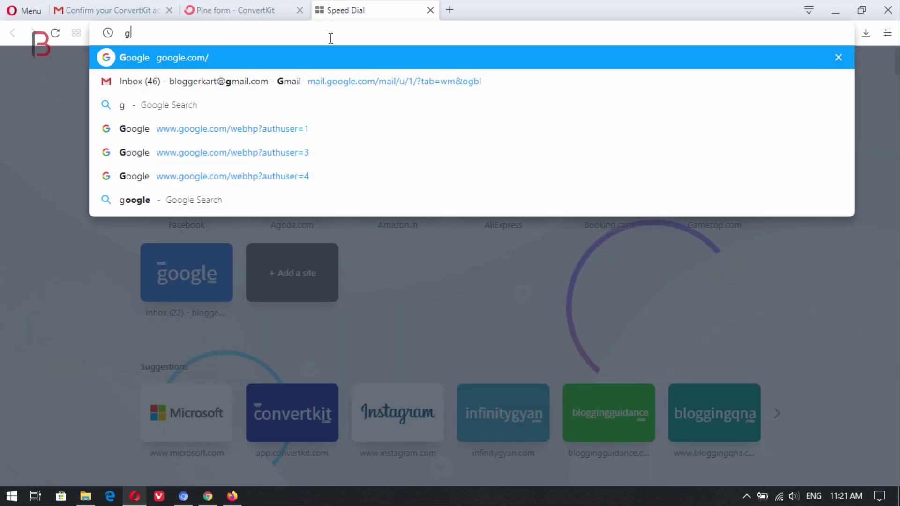
key("Return")
left_click(871, 71)
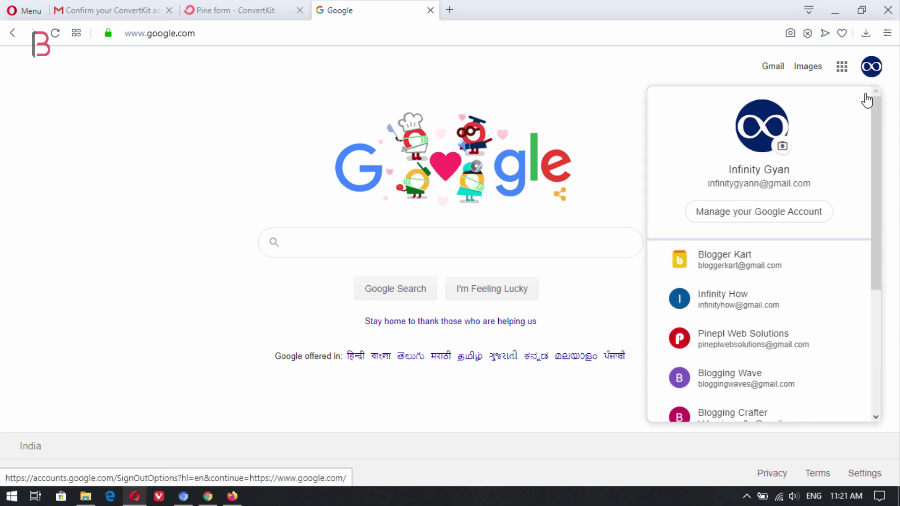
left_click(747, 258)
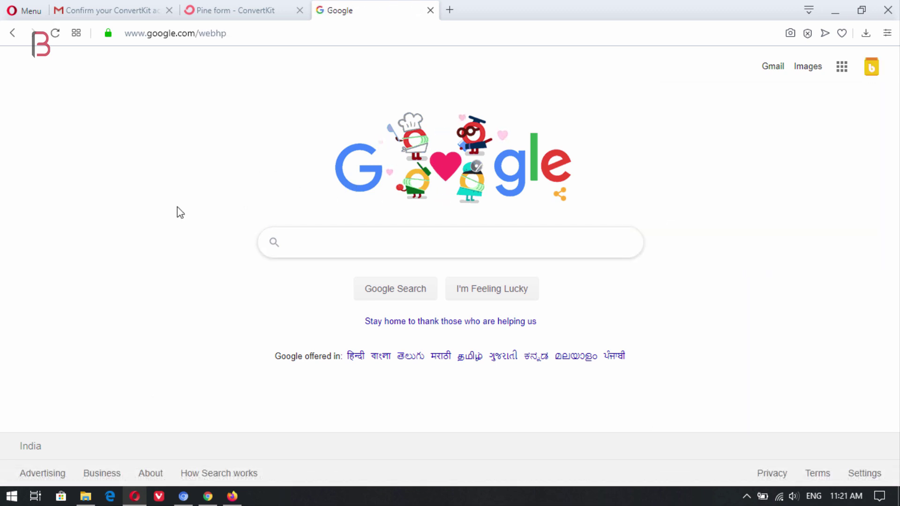
left_click(773, 68)
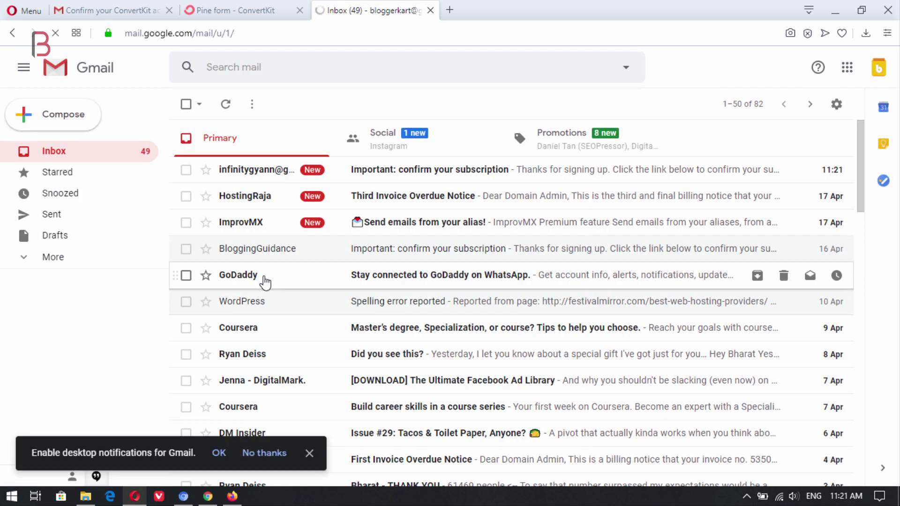
Step: Confirm the subscription from the ConvertKit email and return to the Pine form tab
left_click(369, 174)
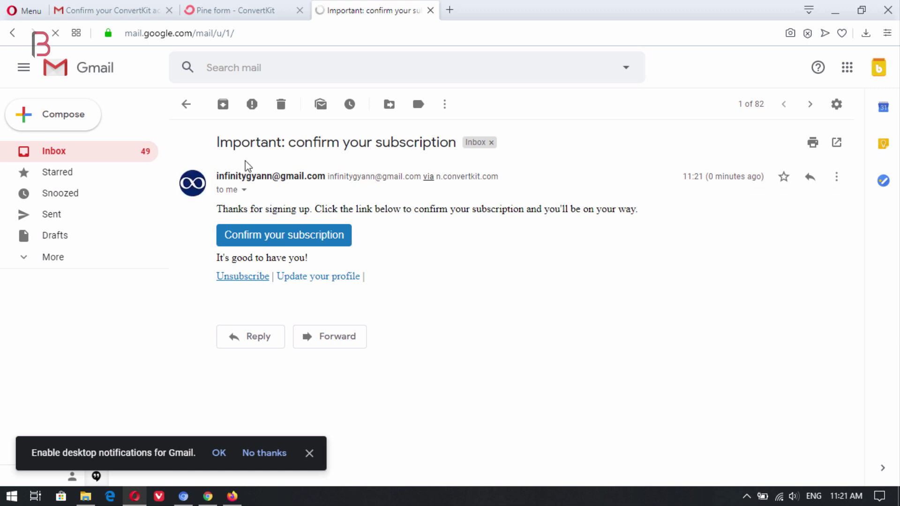
left_click(277, 238)
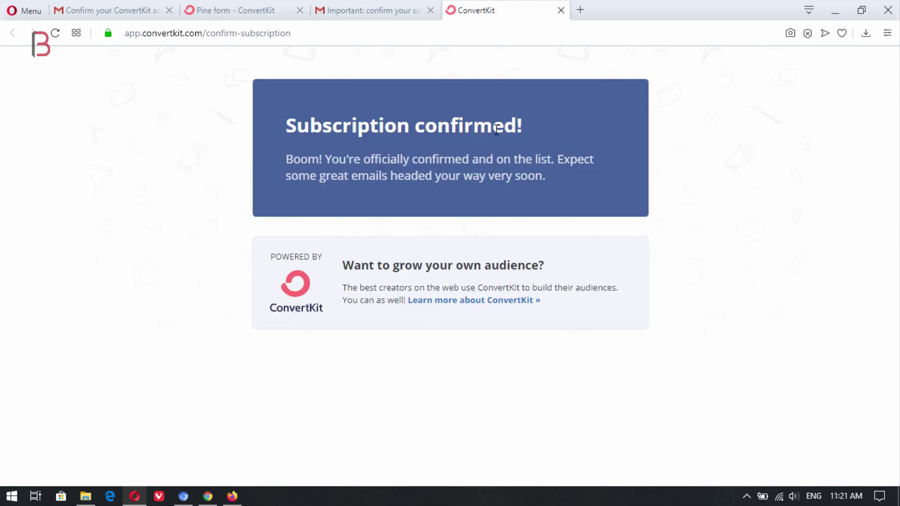
left_click(560, 10)
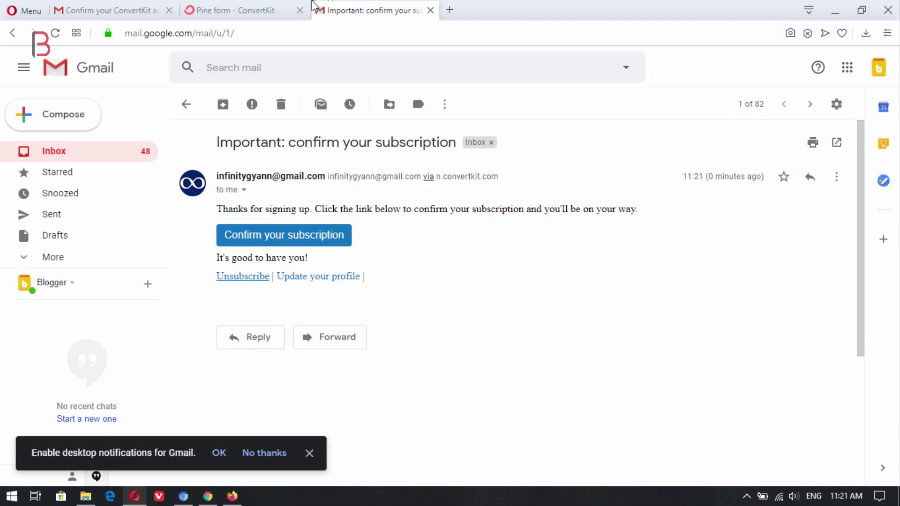
left_click(233, 6)
left_click(37, 71)
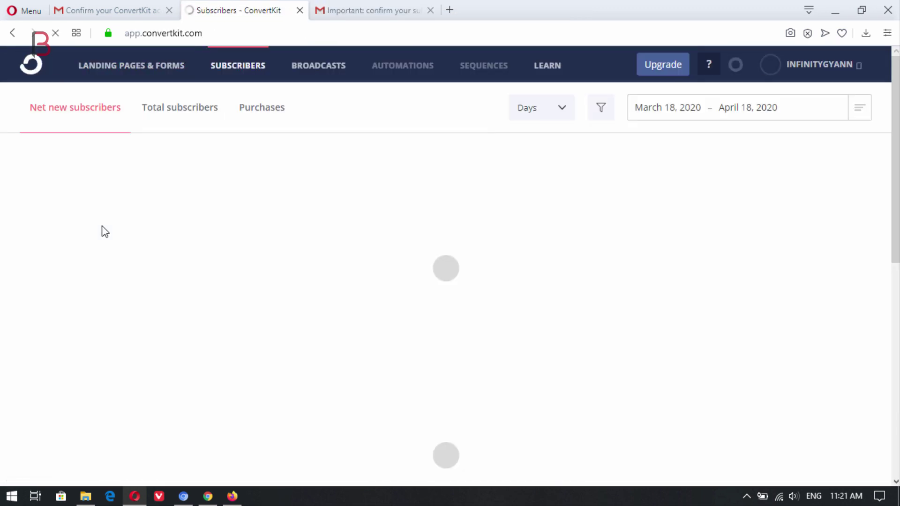
Step: Scroll the Subscribers dashboard to review the one new confirmed subscriber
scroll(333, 232, "down", 4)
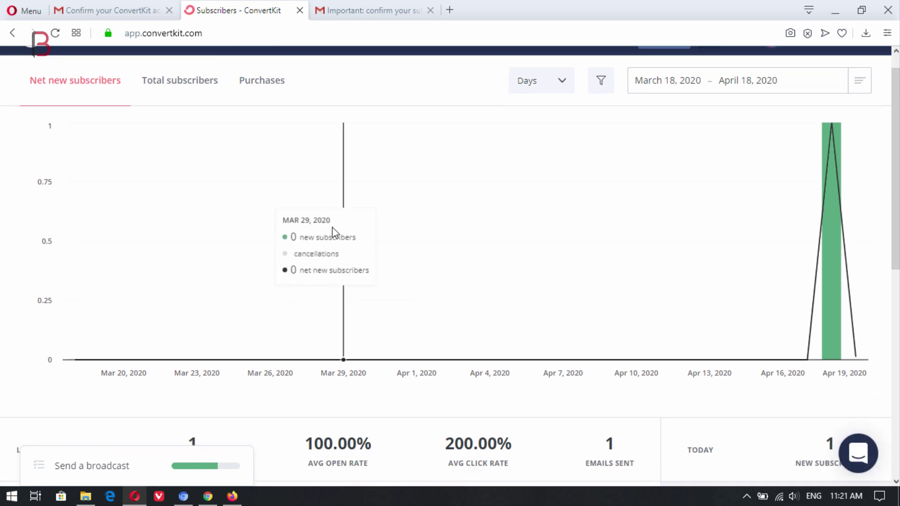
scroll(283, 351, "down", 3)
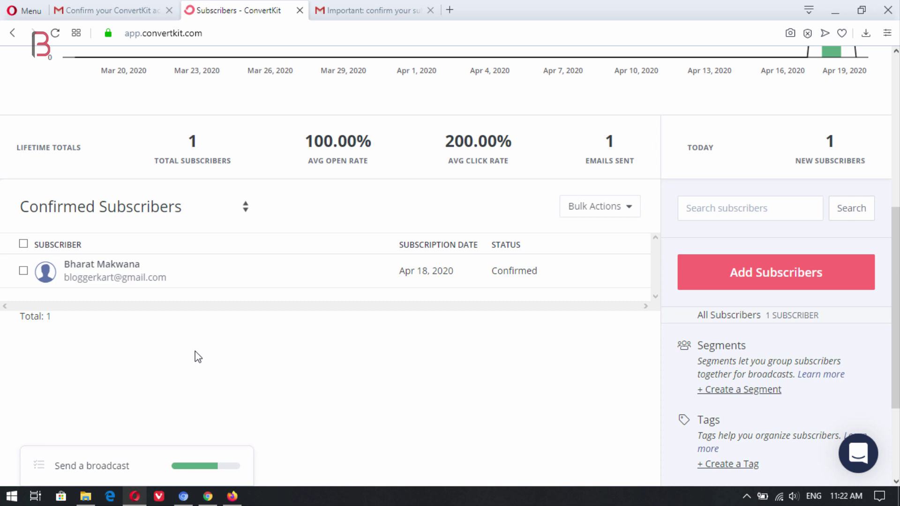
scroll(190, 353, "up", 6)
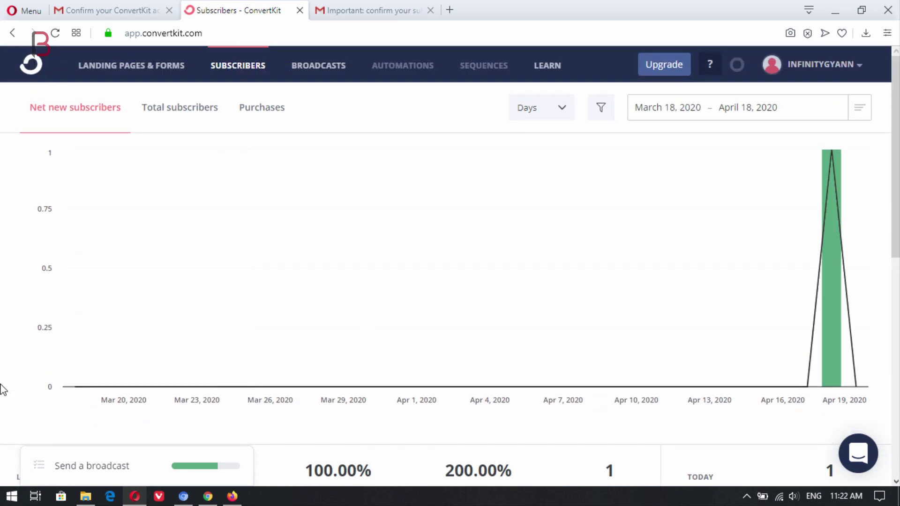
scroll(325, 188, "down", 1)
scroll(325, 84, "up", 1)
Step: Start a new broadcast addressed to All Subscribers and continue to its content
left_click(314, 77)
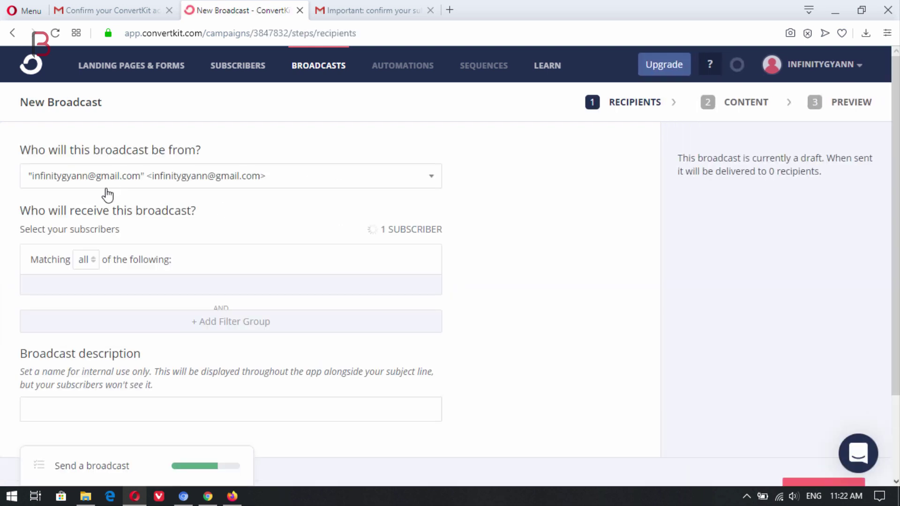
scroll(286, 211, "down", 1)
scroll(284, 217, "down", 1)
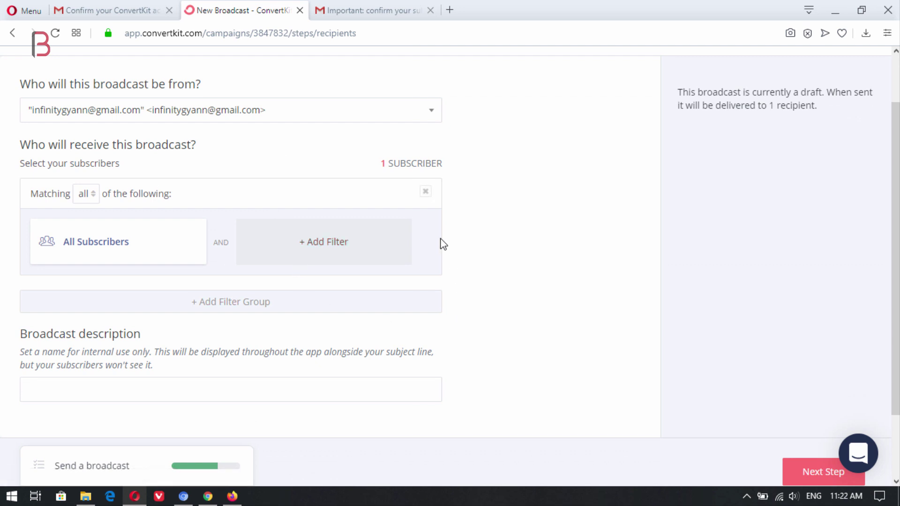
mouse_move(91, 257)
scroll(121, 251, "down", 2)
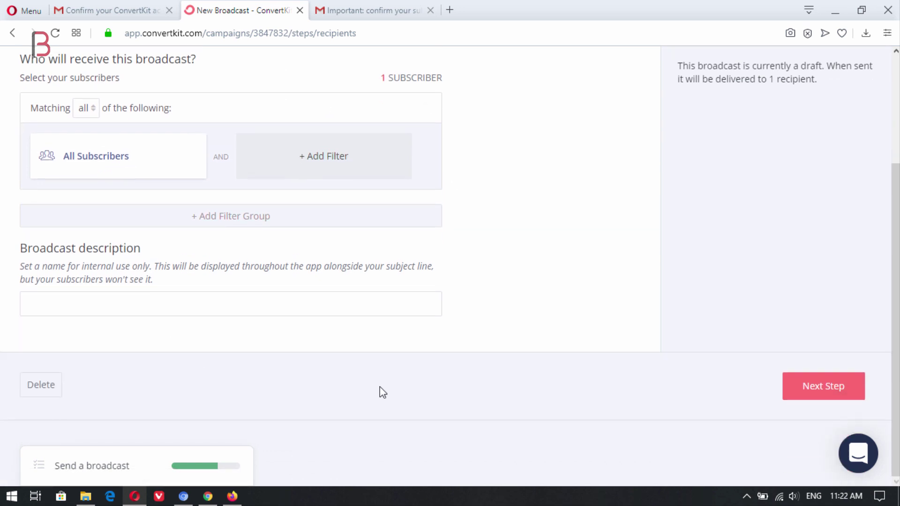
left_click(813, 389)
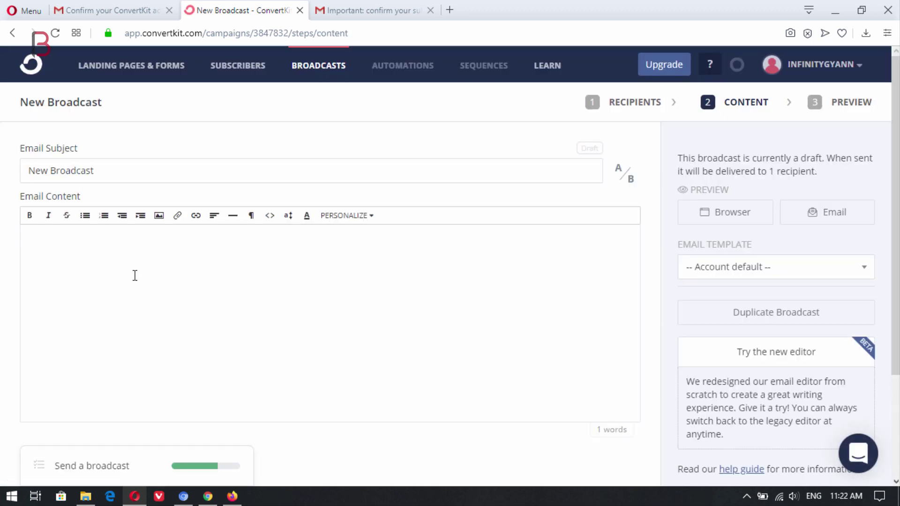
Step: Review the broadcast content and its preview, which shows 1 recipient
scroll(128, 277, "down", 2)
scroll(126, 278, "down", 1)
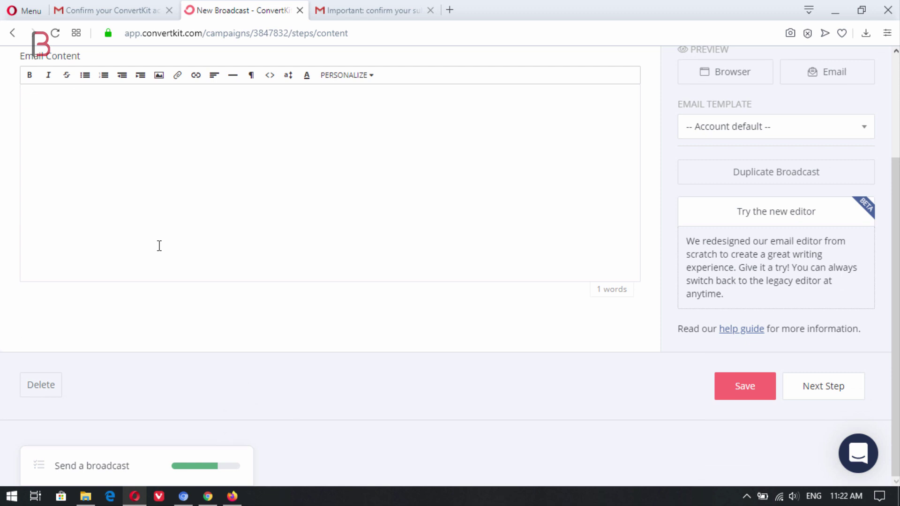
scroll(160, 245, "up", 3)
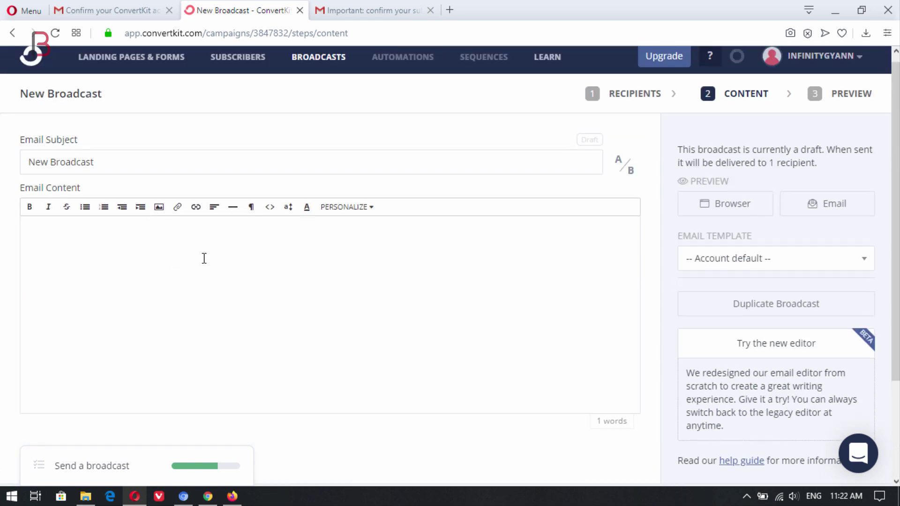
scroll(315, 194, "down", 3)
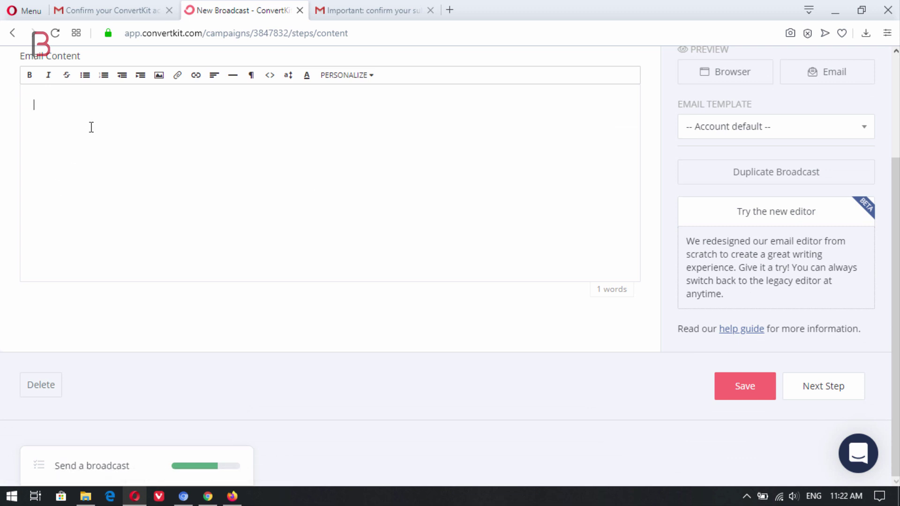
scroll(140, 210, "up", 3)
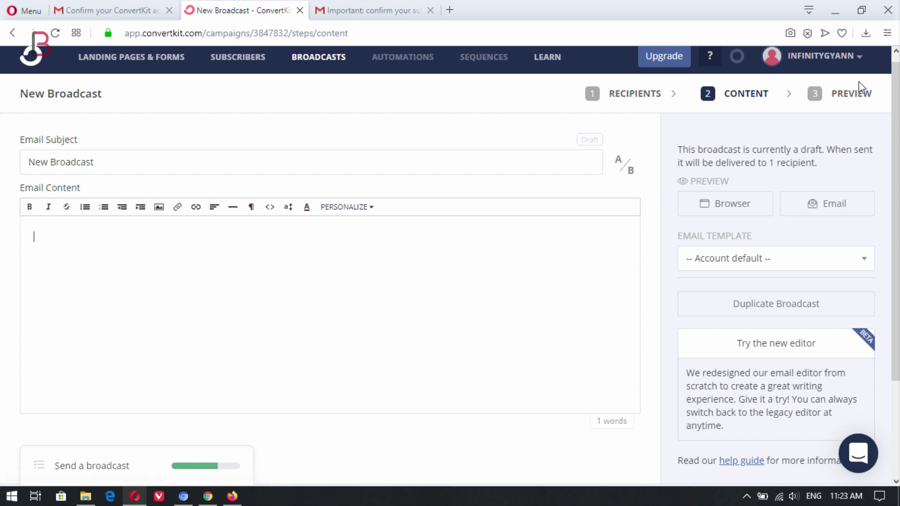
left_click(836, 96)
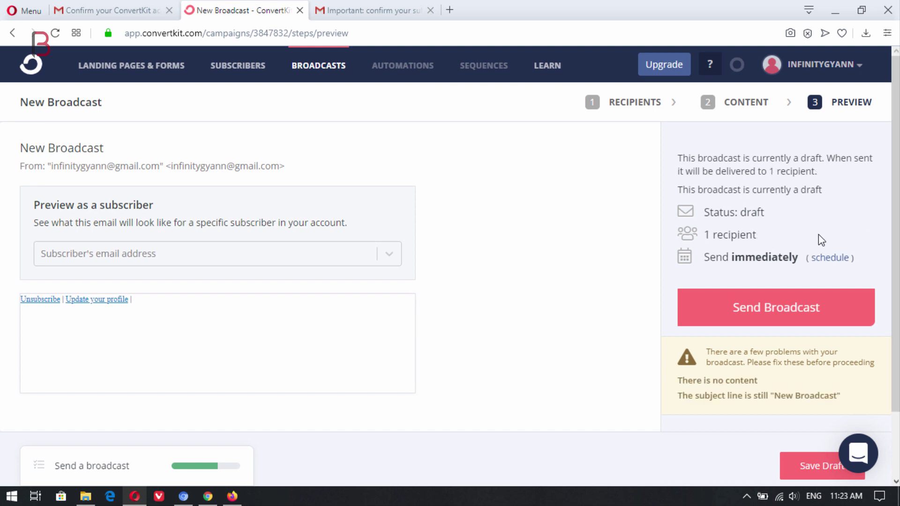
scroll(818, 234, "down", 2)
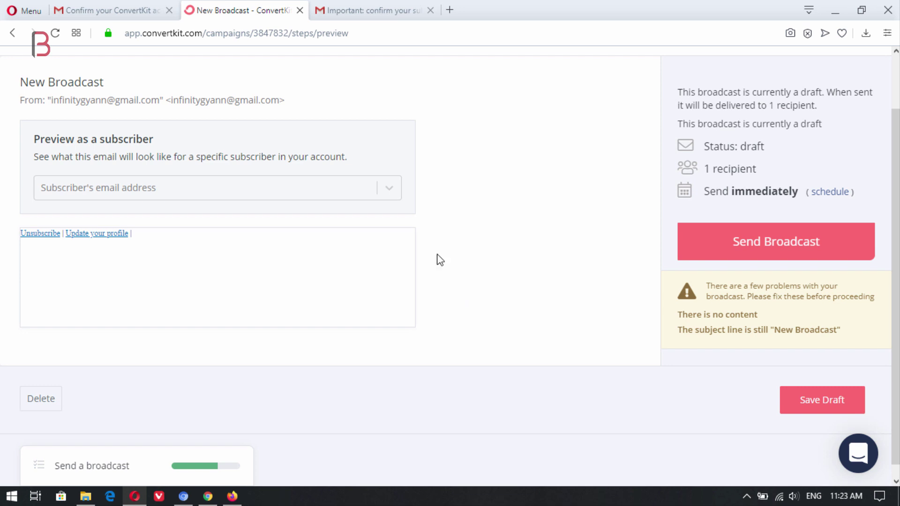
scroll(450, 257, "up", 2)
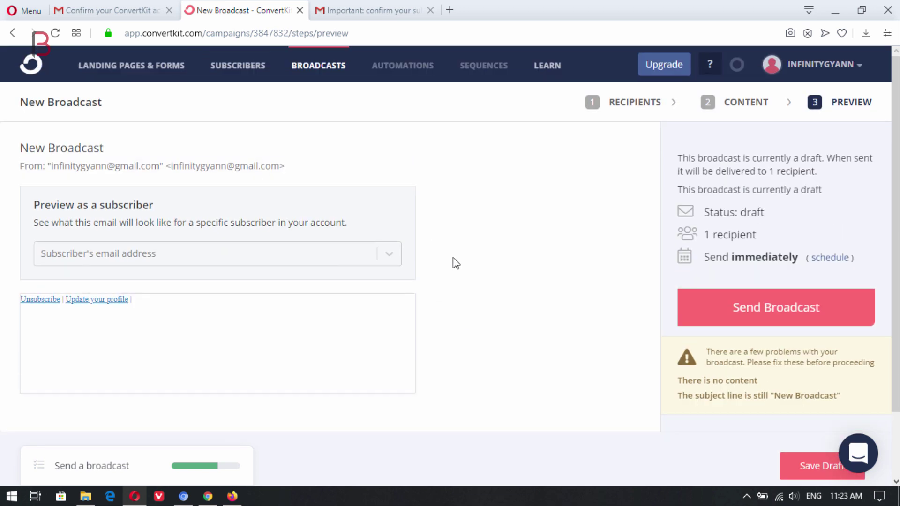
left_click(100, 79)
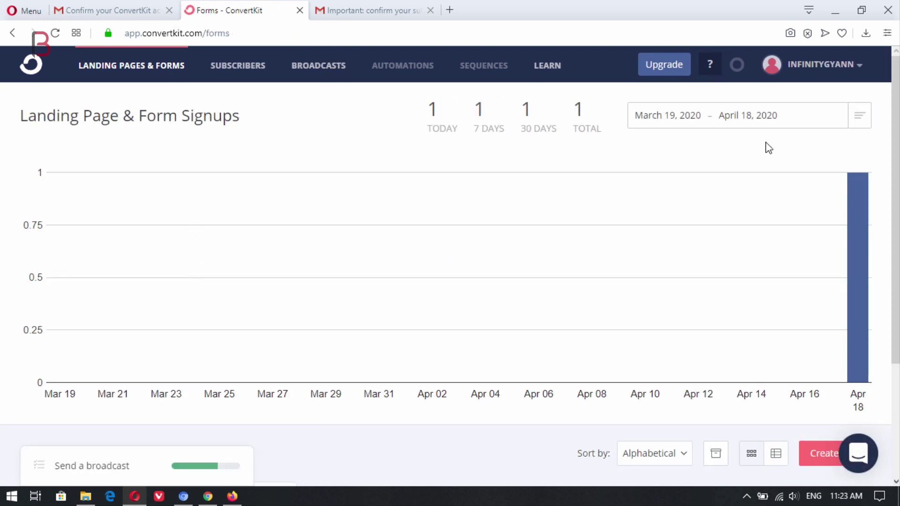
Step: Open the Pine form for editing from its options menu in Landing Pages & Forms
scroll(769, 146, "down", 3)
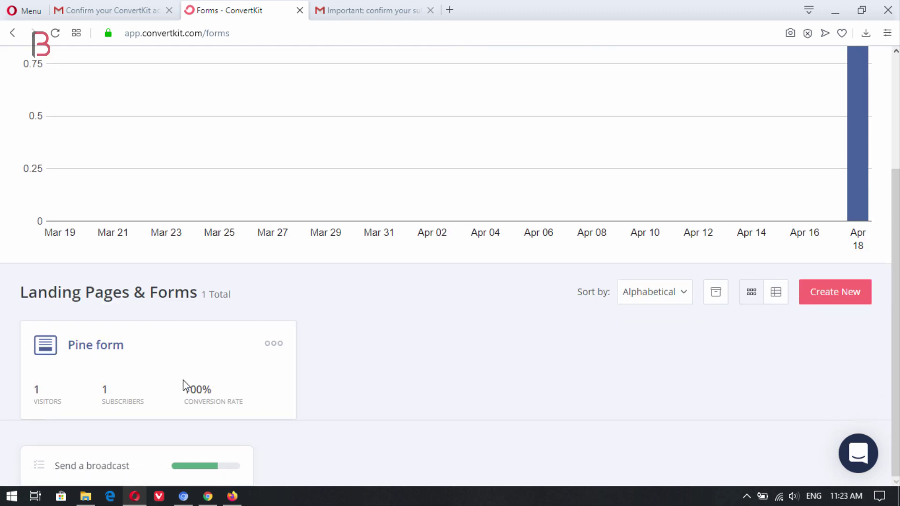
left_click(274, 344)
left_click(218, 399)
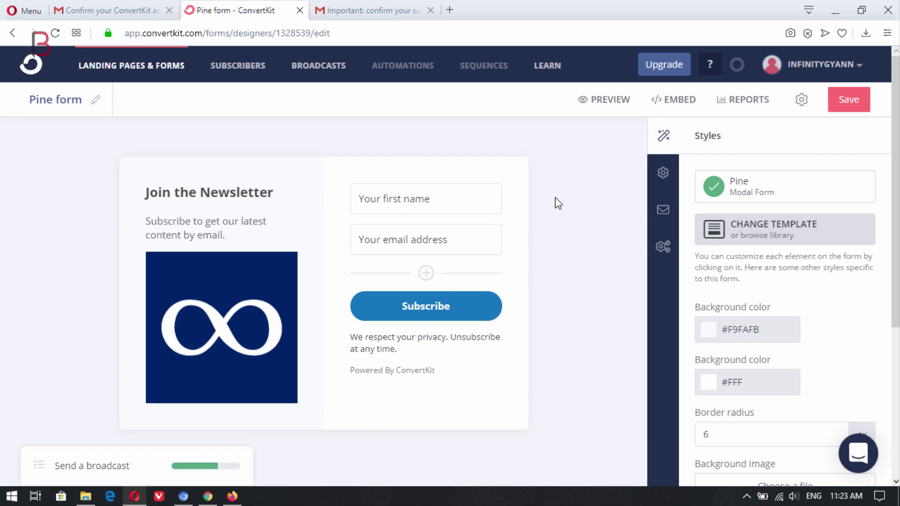
Step: Review the Pine form's general, advanced and incentive email settings, including the redirect URL
left_click(661, 184)
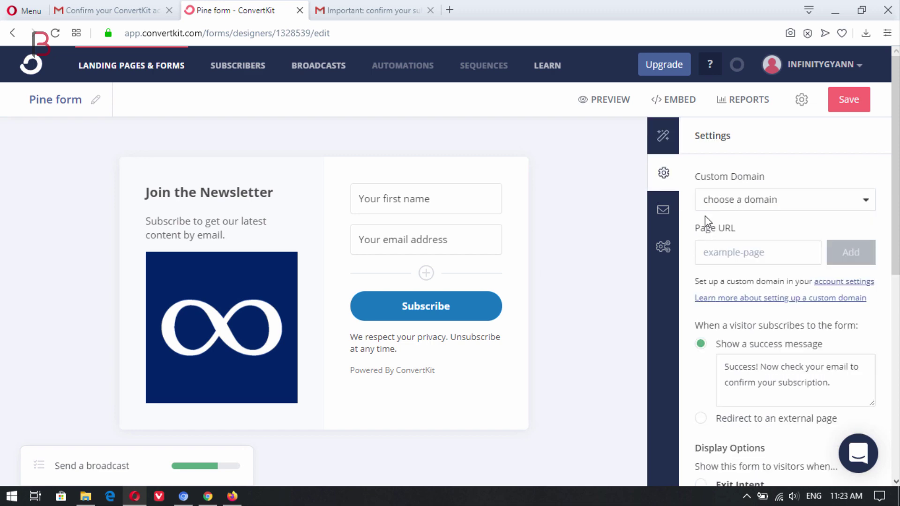
scroll(803, 319, "down", 9)
scroll(801, 321, "up", 9)
left_click(663, 248)
scroll(776, 303, "down", 1)
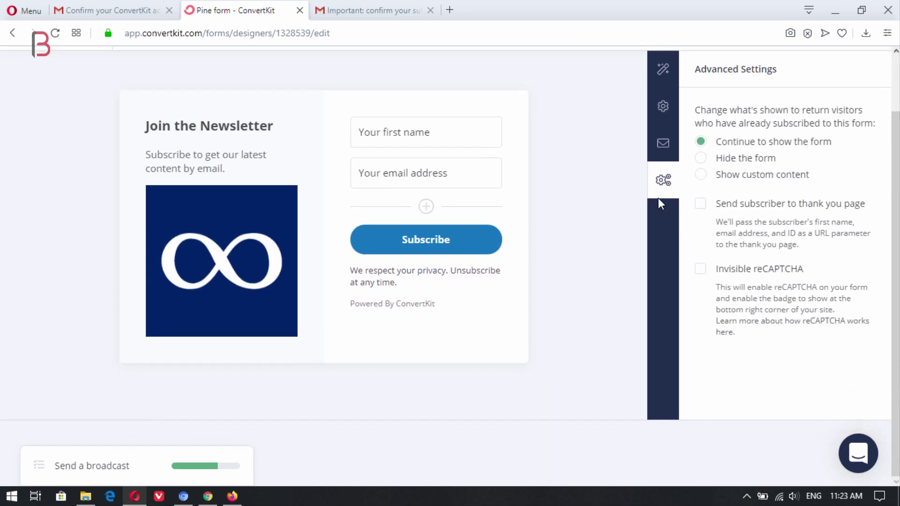
left_click(663, 143)
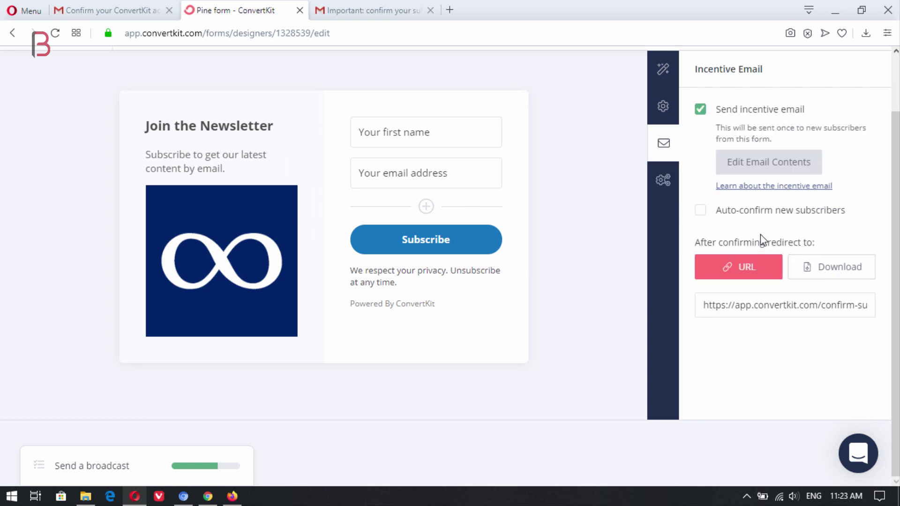
scroll(763, 235, "up", 2)
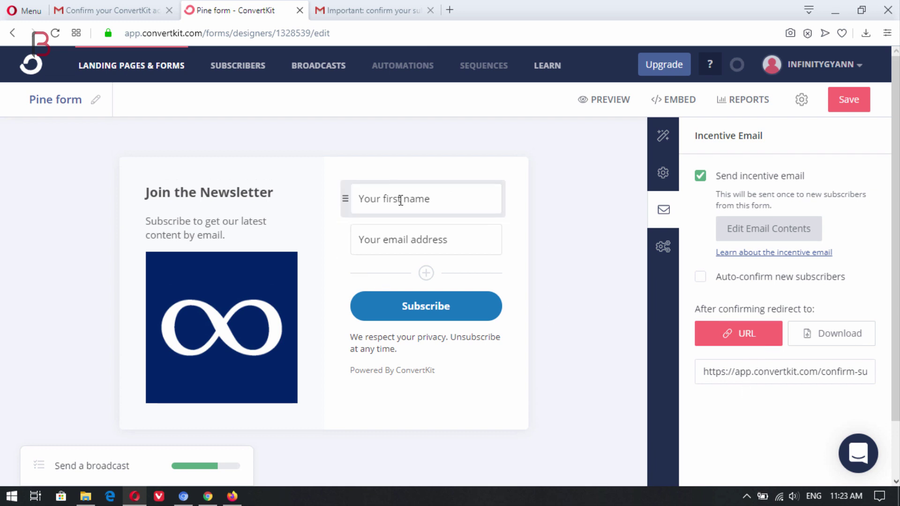
left_click(759, 375)
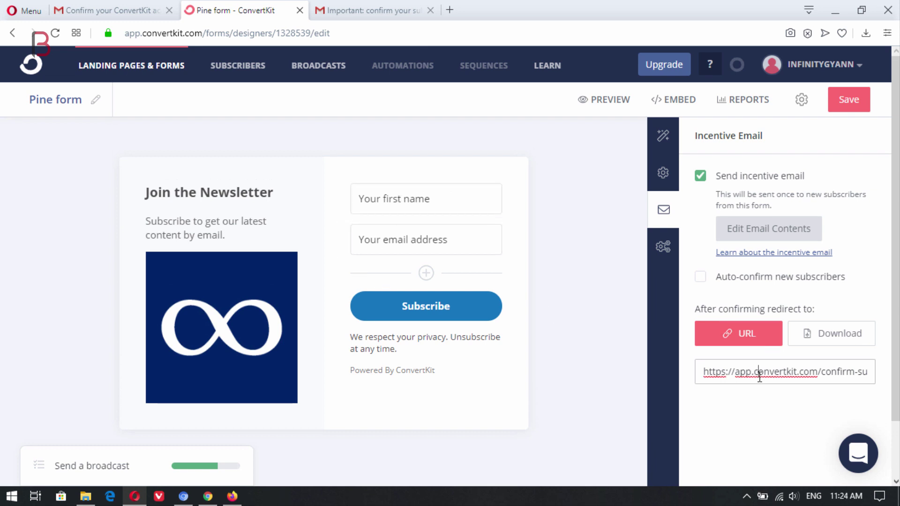